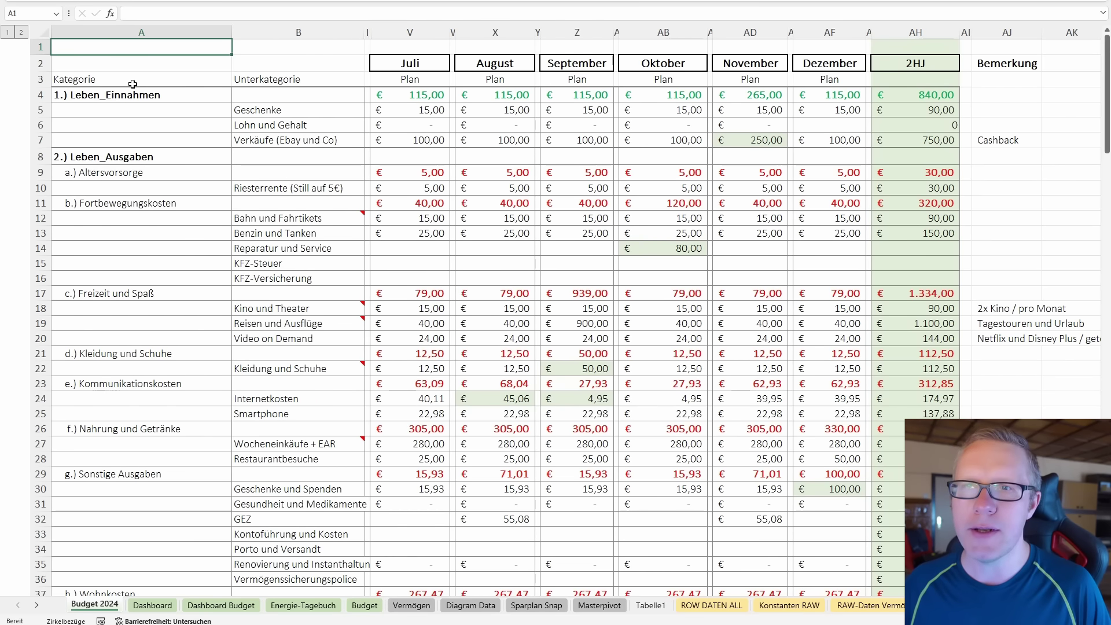
Step: Review the Leben_Einnahmen plan for July to December, highlighting the category total, Geschenke and Verkäufe rows
left_click(42, 94)
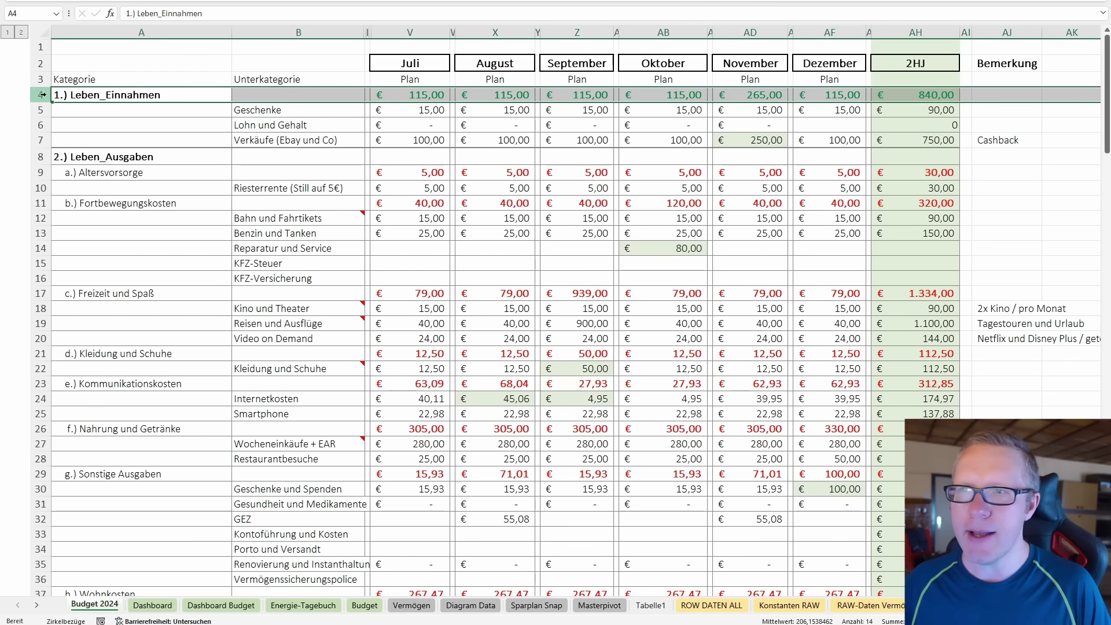
left_click(40, 110)
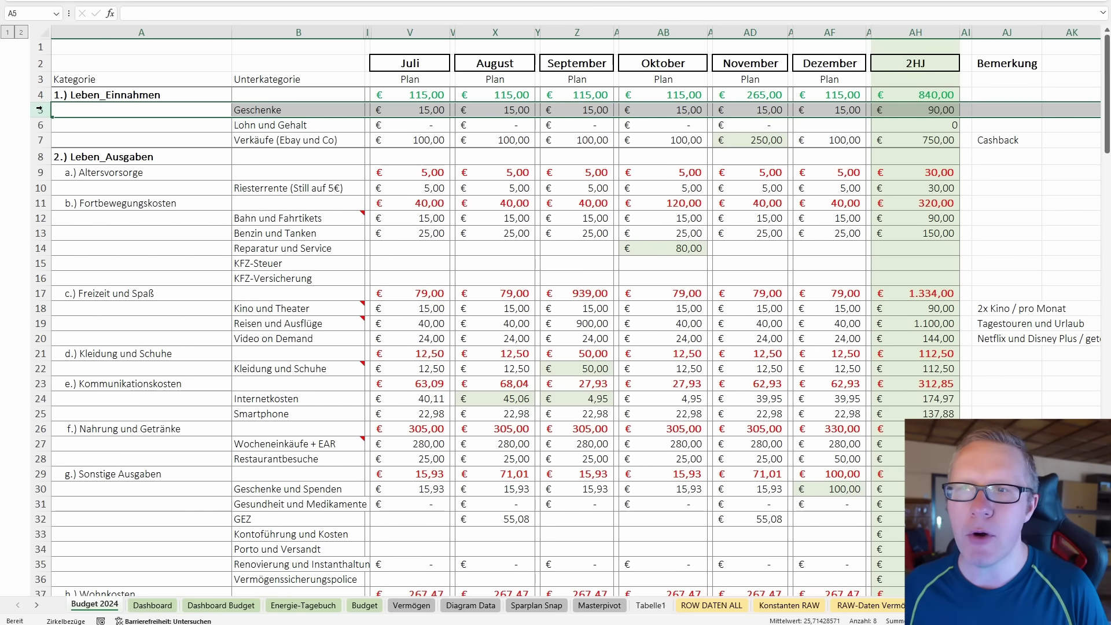
left_click(40, 139)
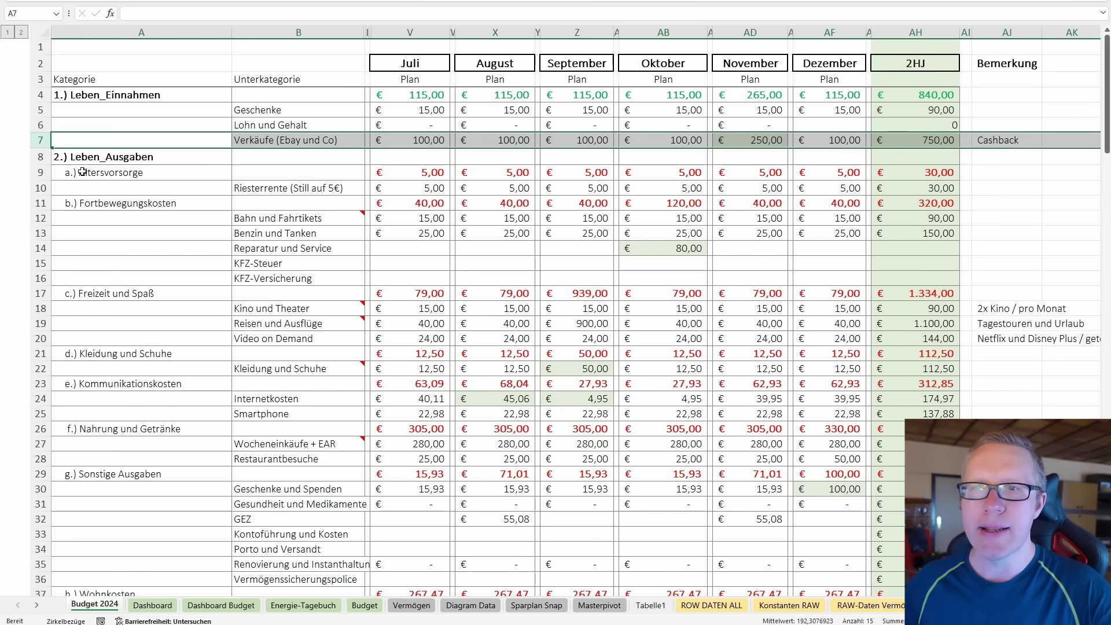
Step: Examine the planned Altersvorsorge and Fortbewegungskosten expenses, highlighting the Riesterrente row and the Bahn und Fahrtikets row
scroll(86, 176, "down", 2)
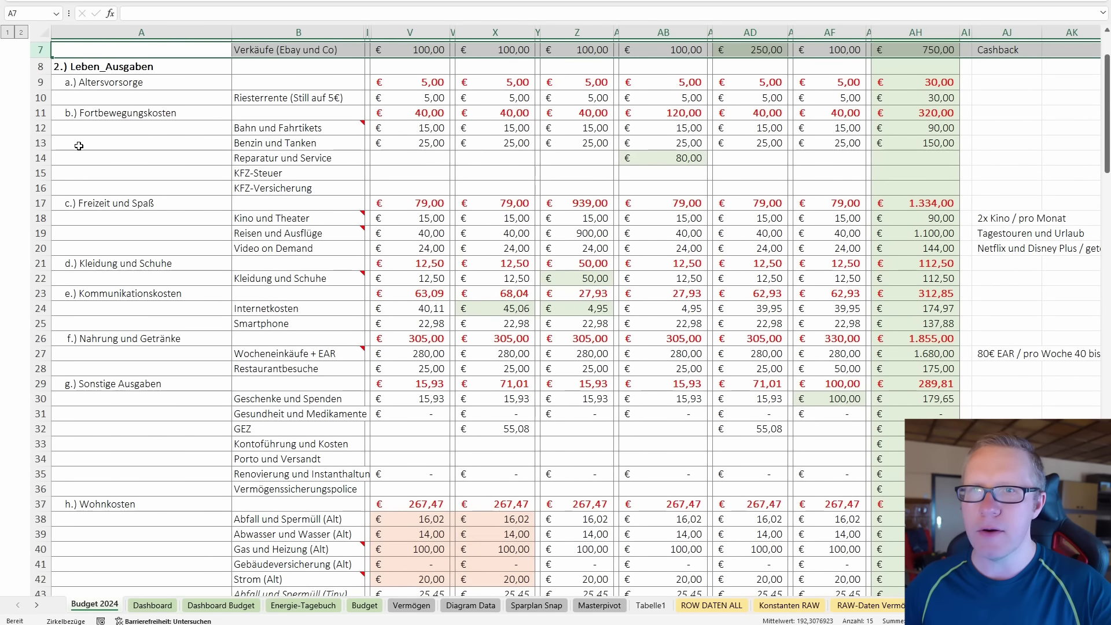
left_click(35, 100)
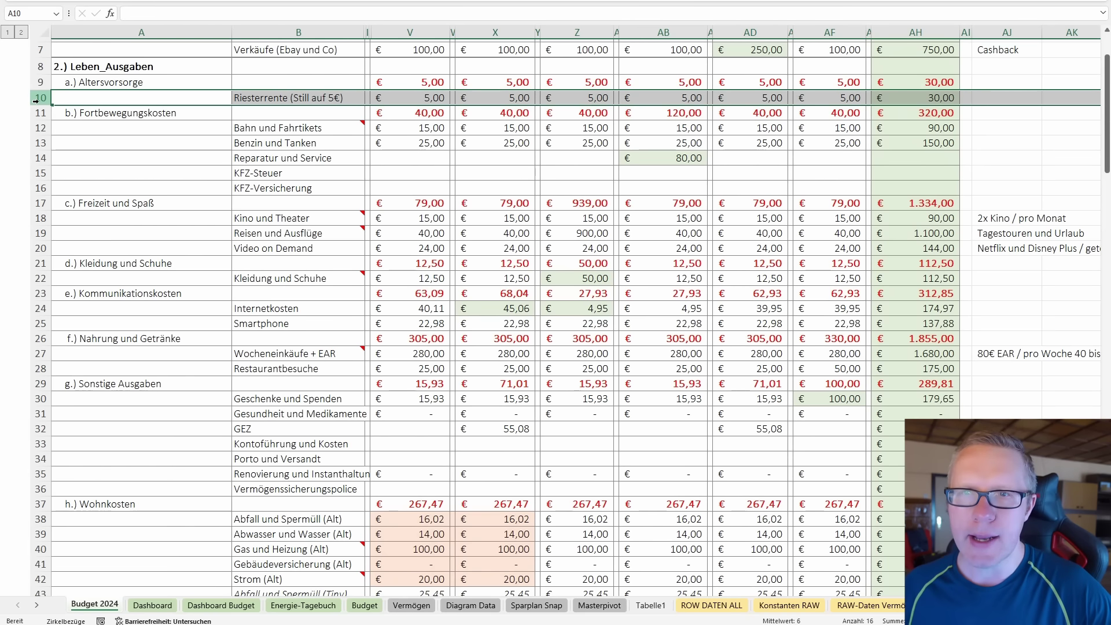
left_click(34, 113)
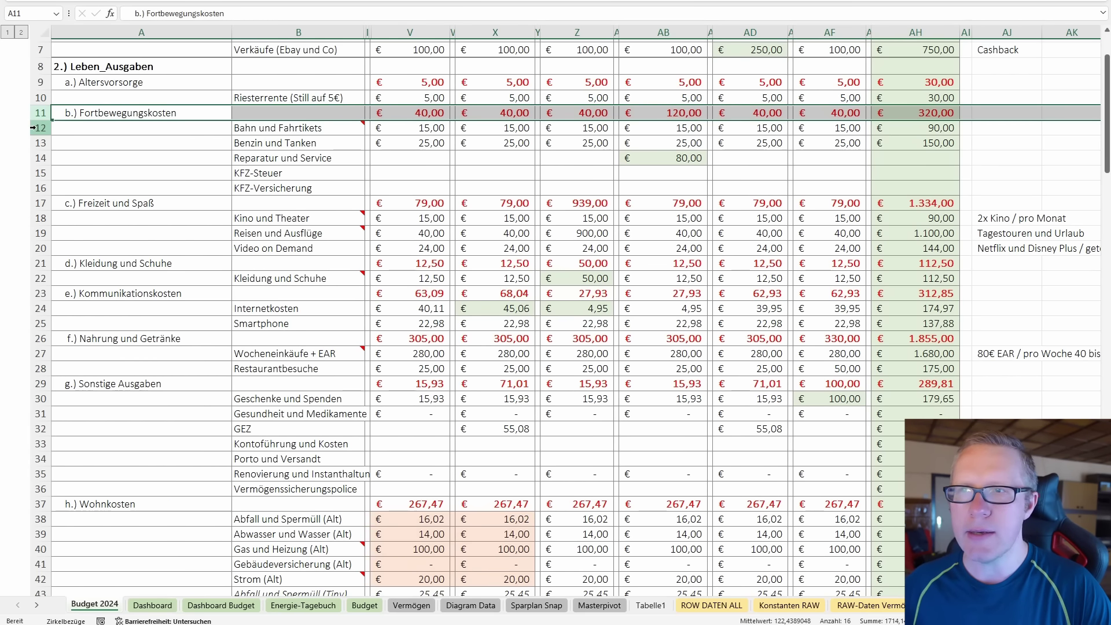
left_click(34, 128)
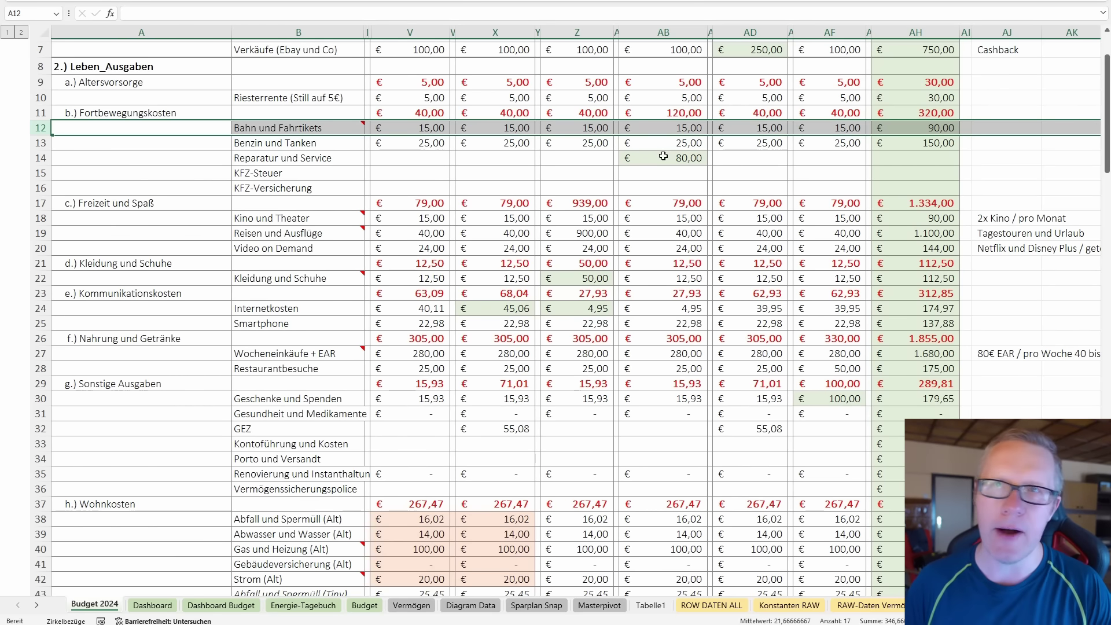
Step: Examine the planned leisure, clothing and communication expenses by highlighting their rows from Kino und Theater down to Smartphone
scroll(416, 217, "down", 1)
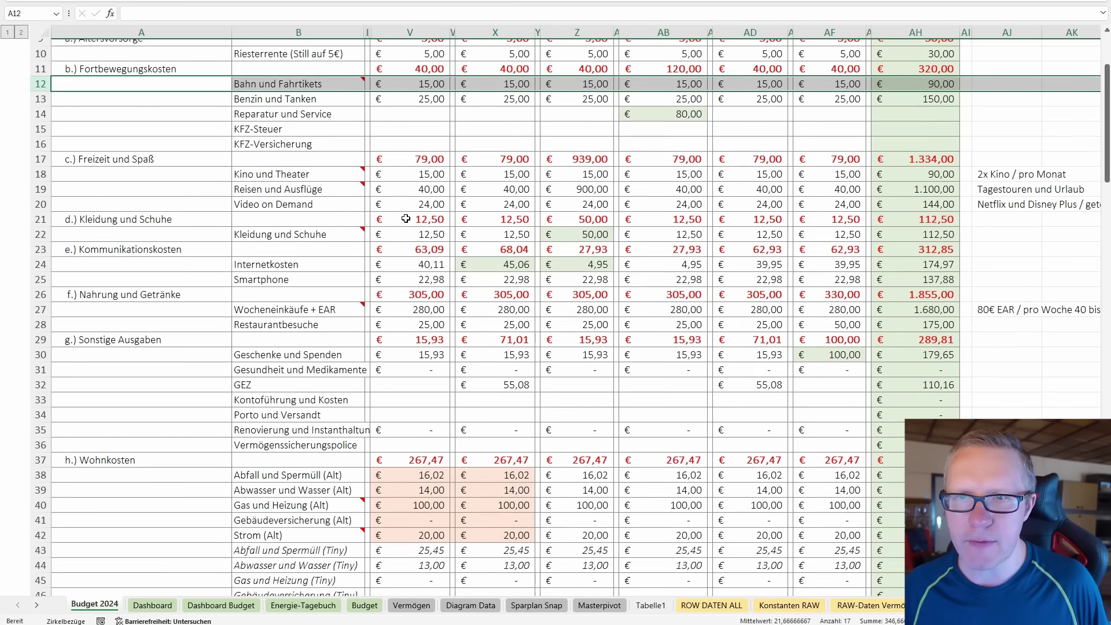
left_click(42, 172)
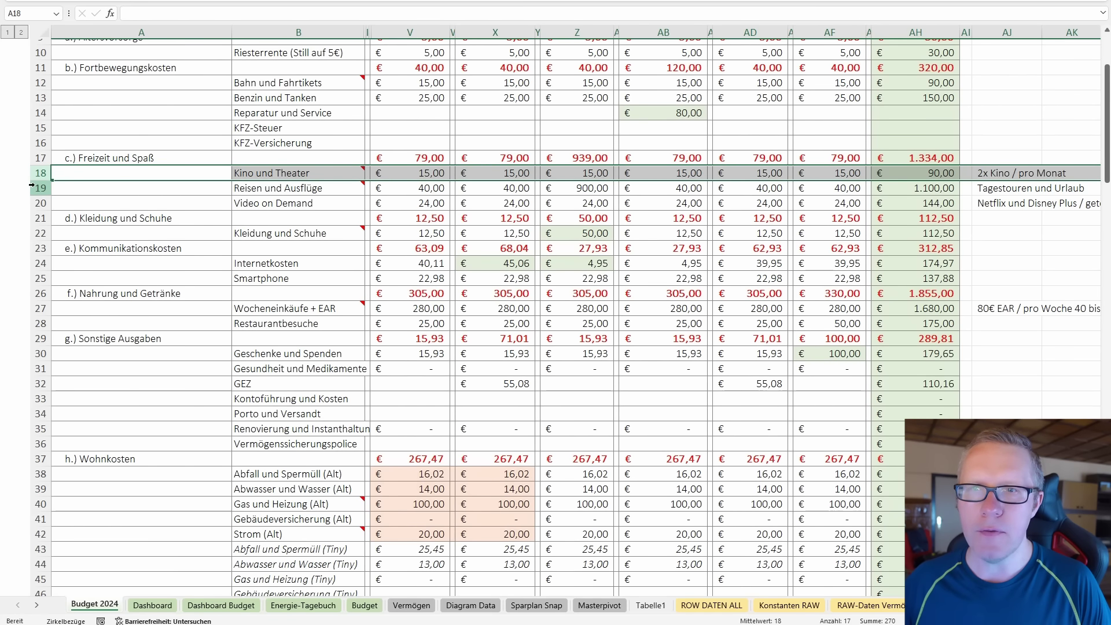
left_click(33, 189)
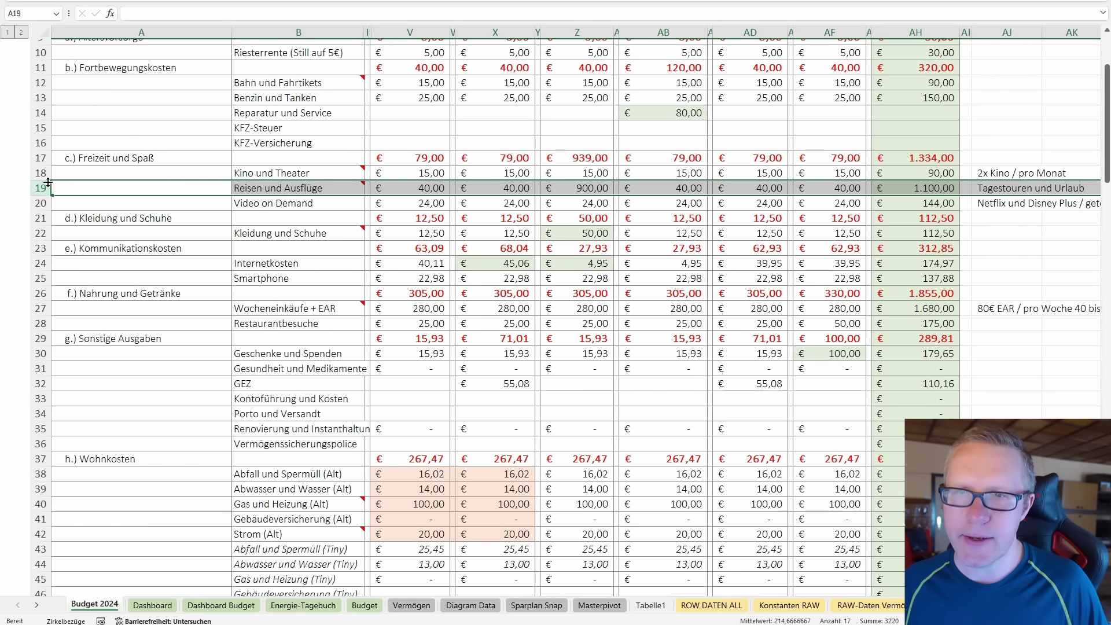
left_click(41, 201)
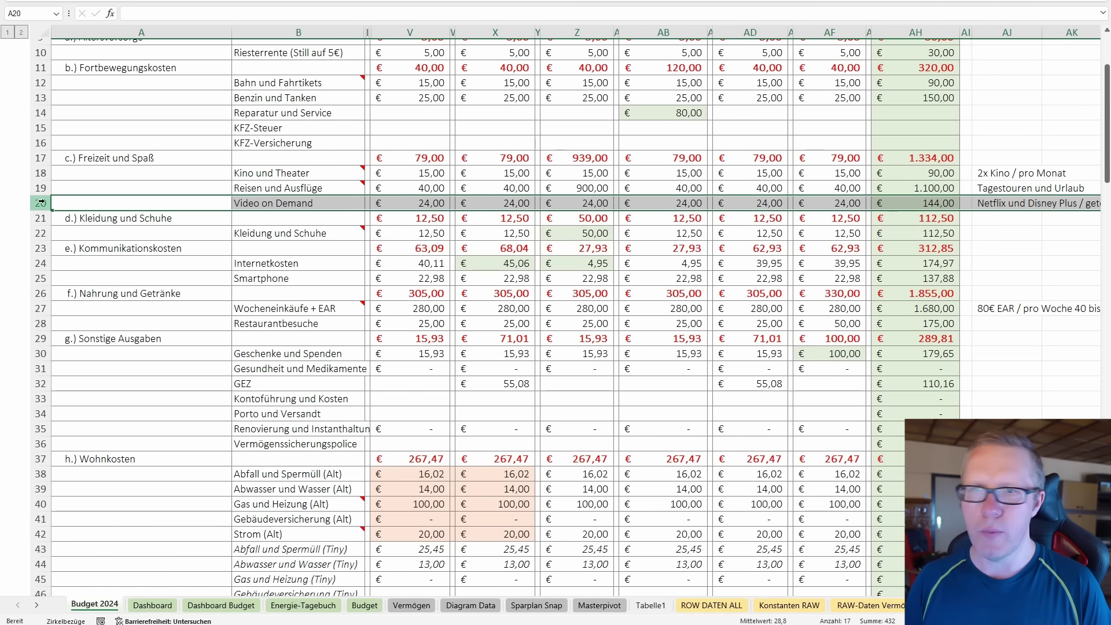
left_click(36, 233)
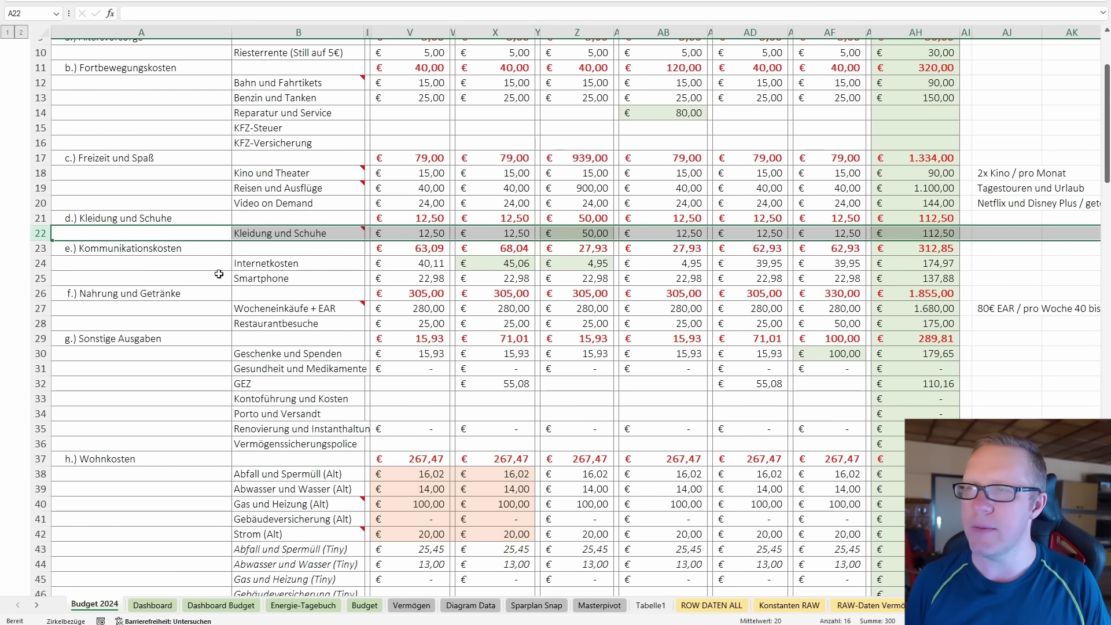
left_click(40, 278)
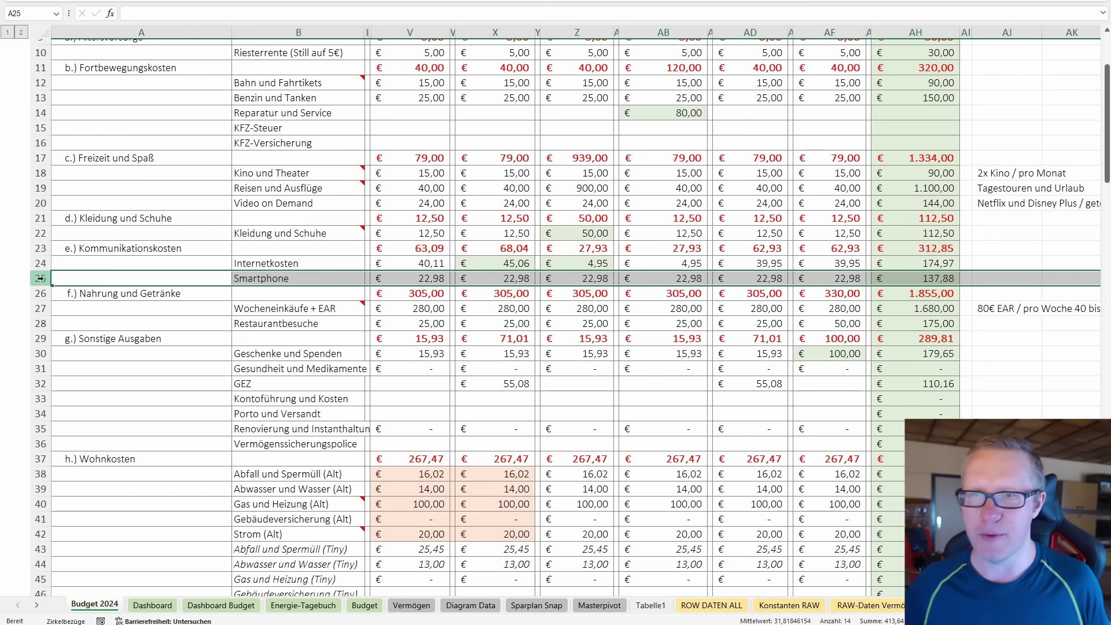
Step: Examine the food, miscellaneous and housing expenses, highlighting rows from Wocheneinkäufe + EAR down to the old house's utility costs
left_click(33, 312)
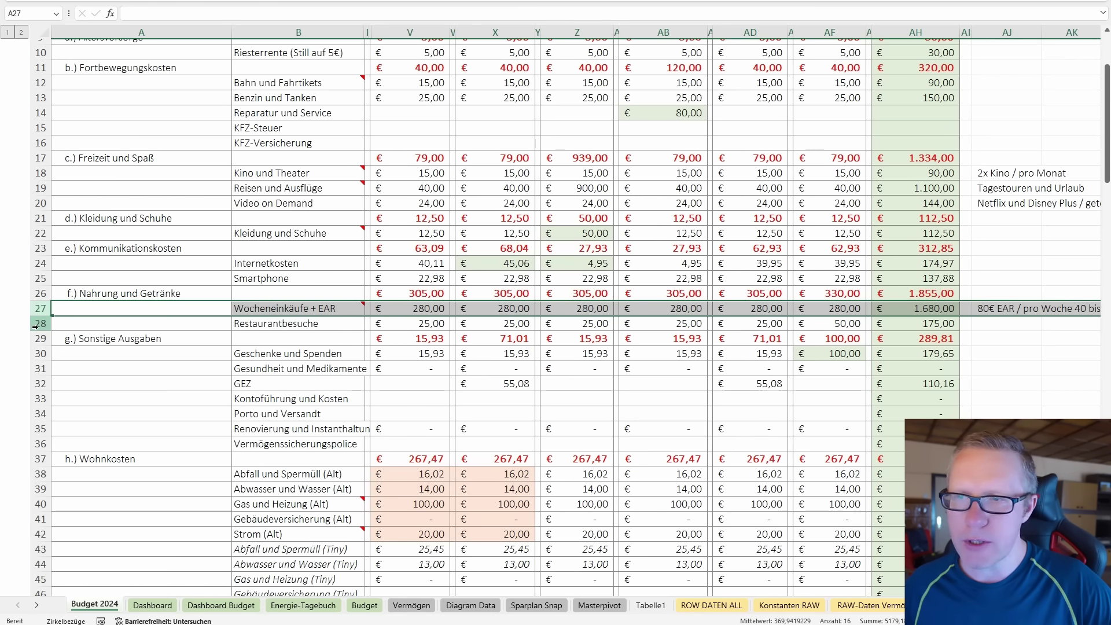
left_click(35, 325)
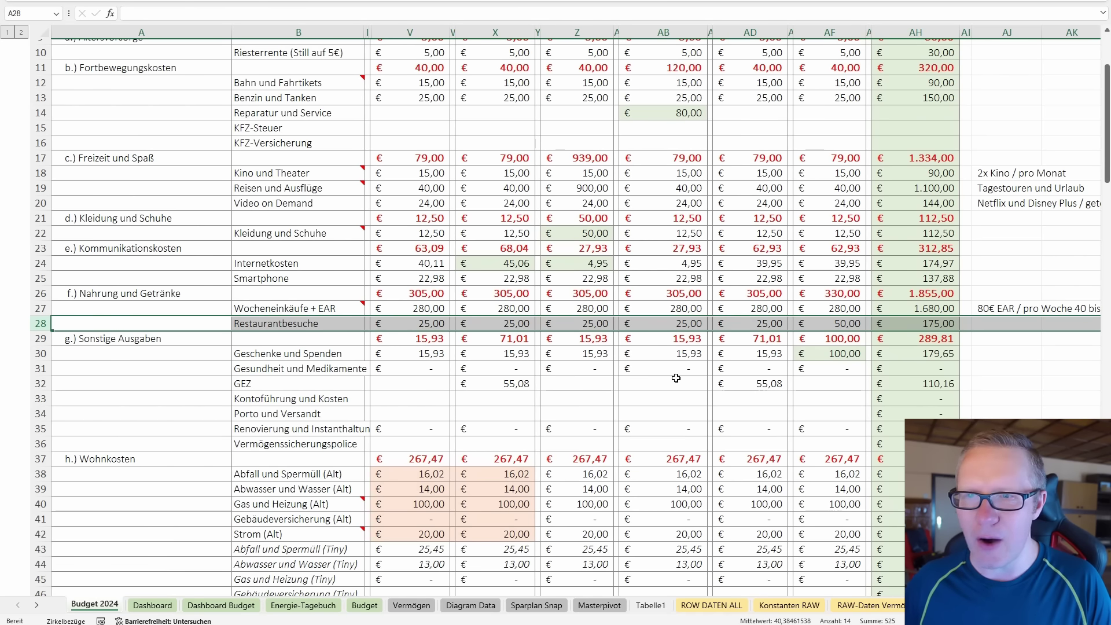
left_click(37, 339)
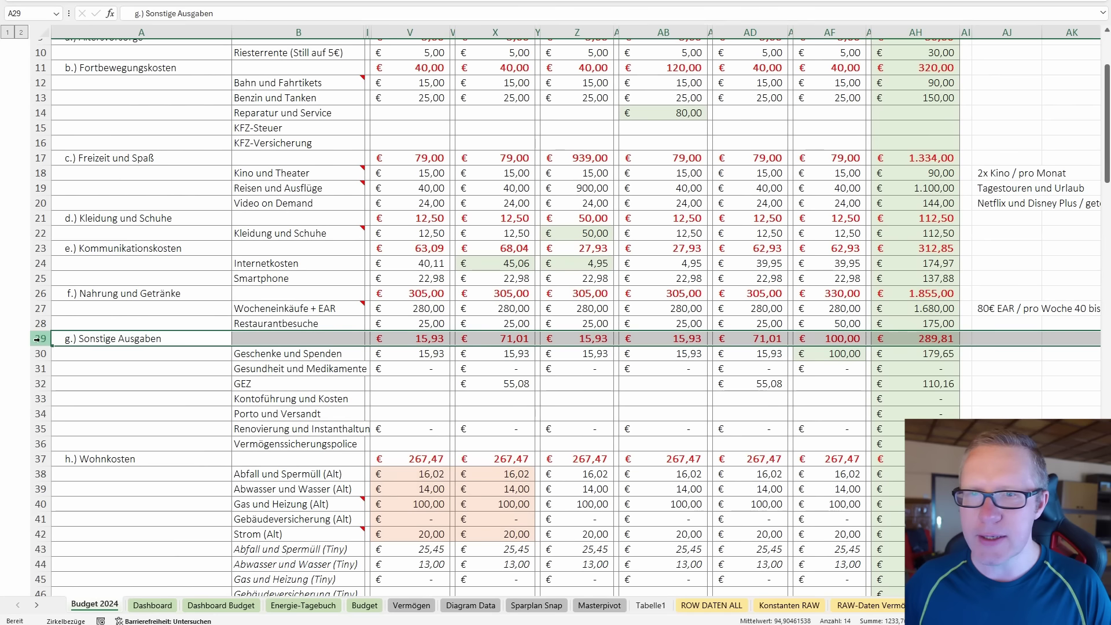
left_click(34, 353)
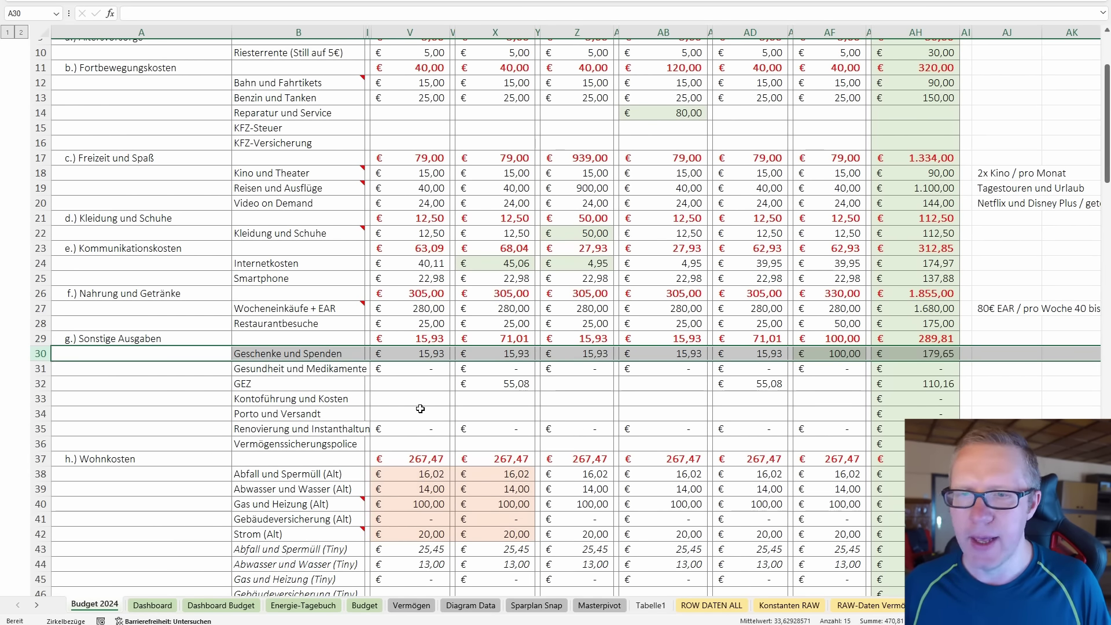
scroll(420, 408, "down", 4)
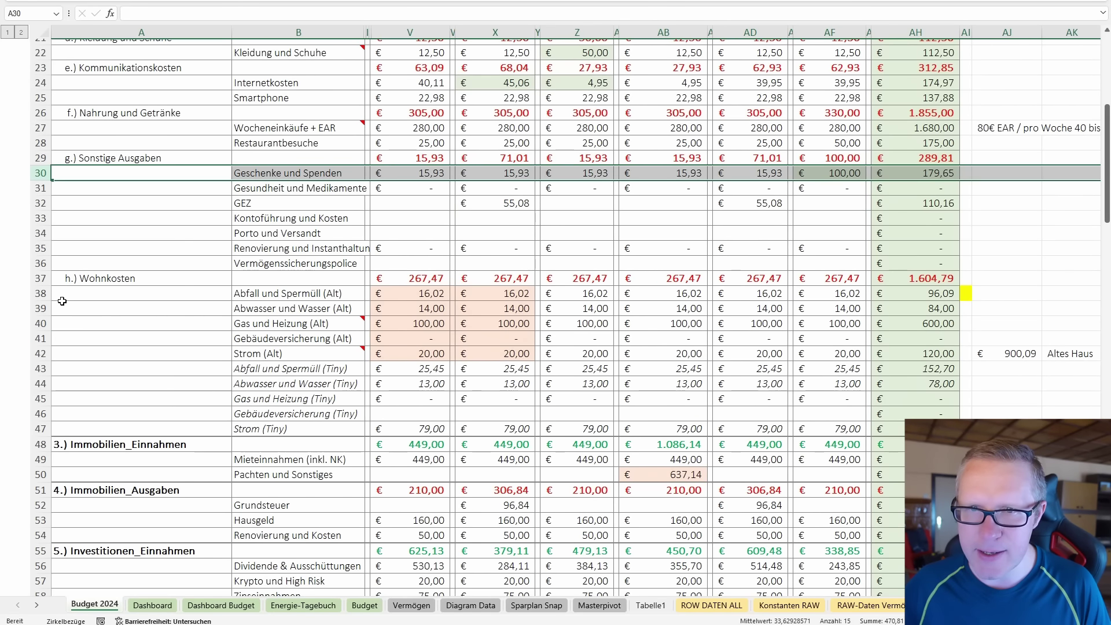
left_click_drag(40, 293, 43, 354)
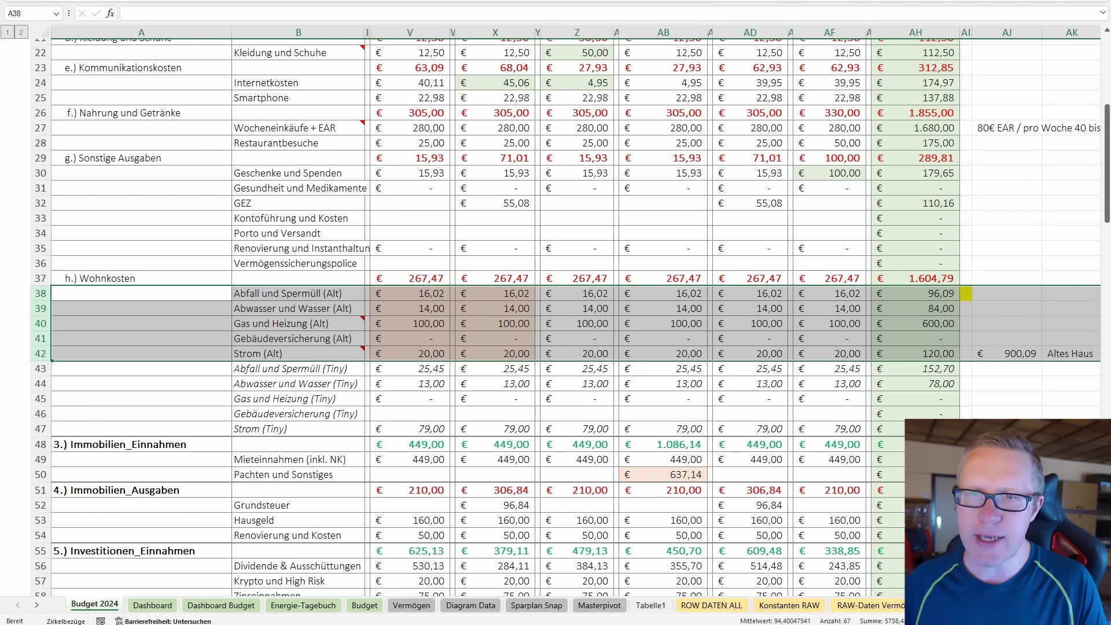
Step: Review the real estate and investment income, highlighting Pachten und Sonstiges, the half-year Immobilien_Einnahmen total, and Dividende & Ausschüttungen
scroll(529, 505, "down", 5)
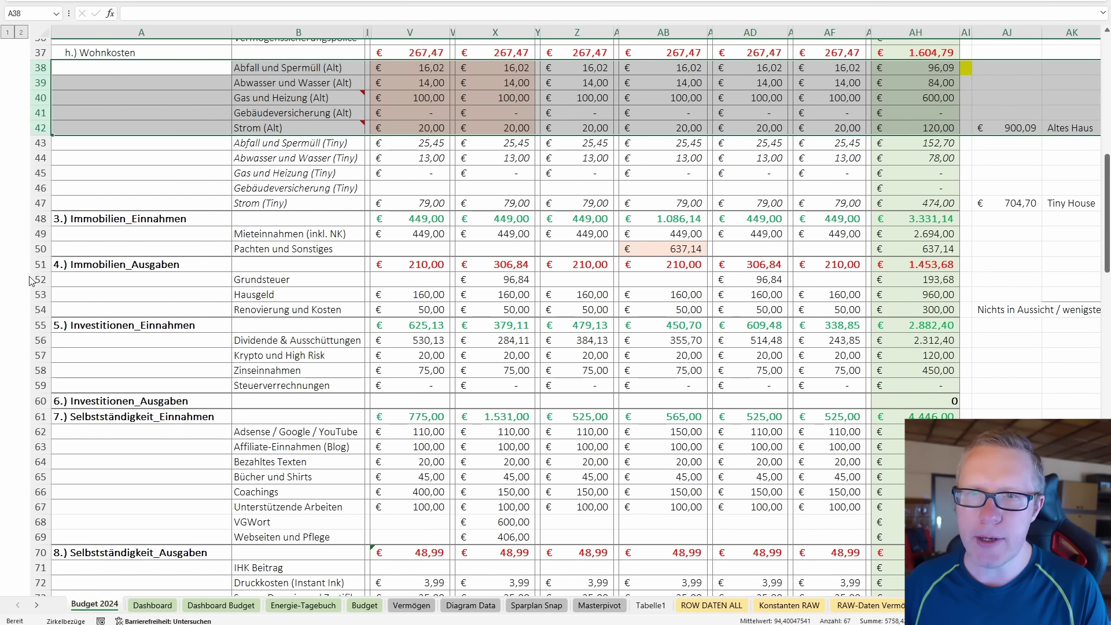
left_click(42, 219)
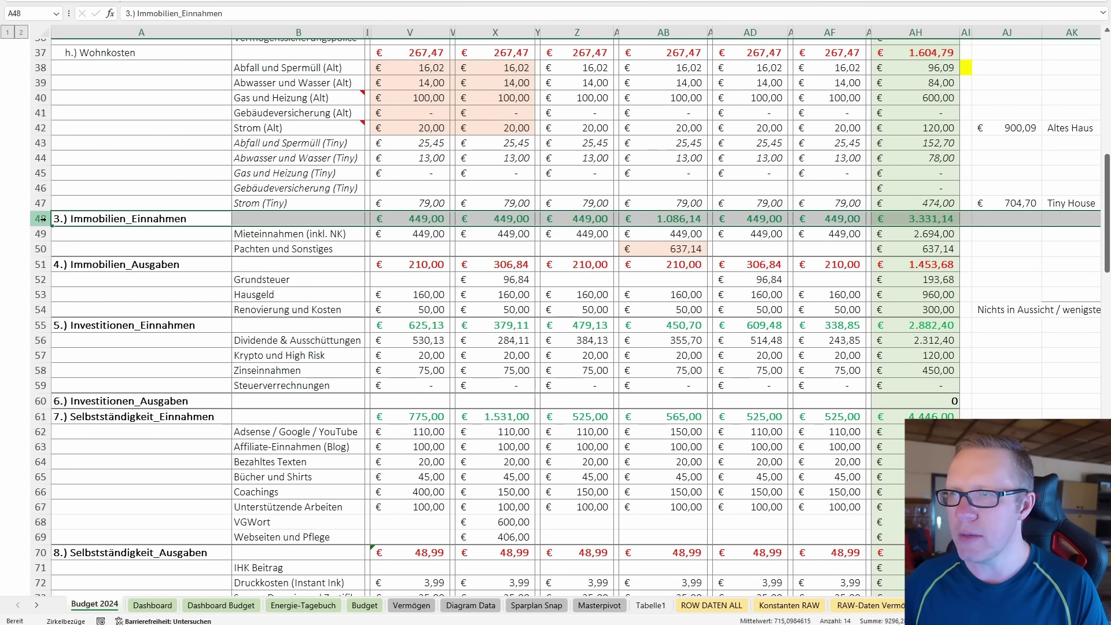
left_click(37, 248)
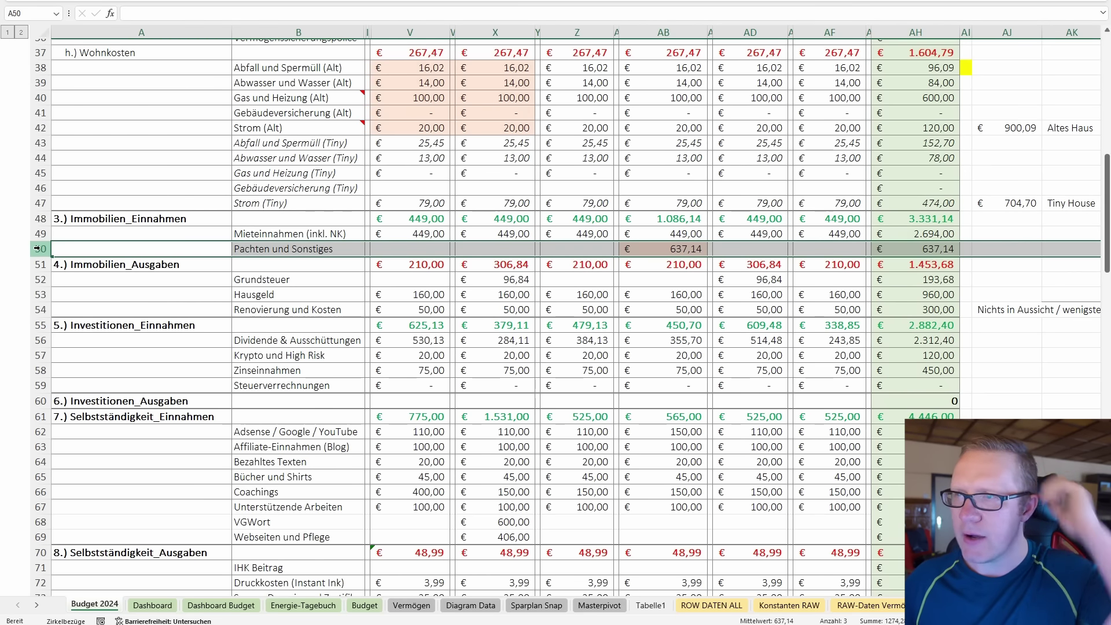
left_click(924, 217)
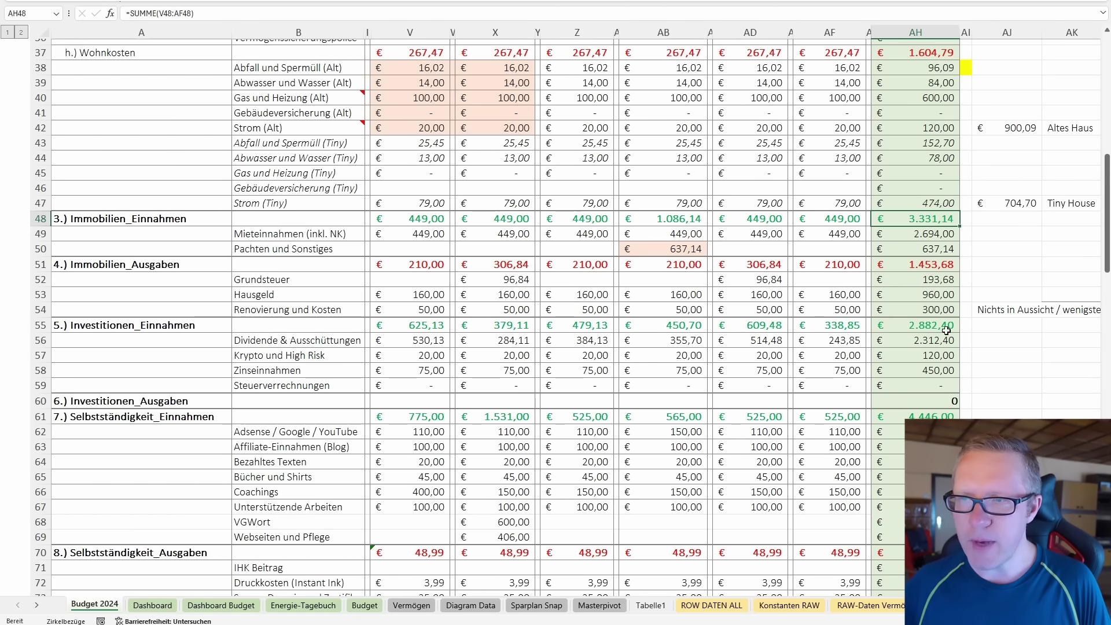
left_click(37, 340)
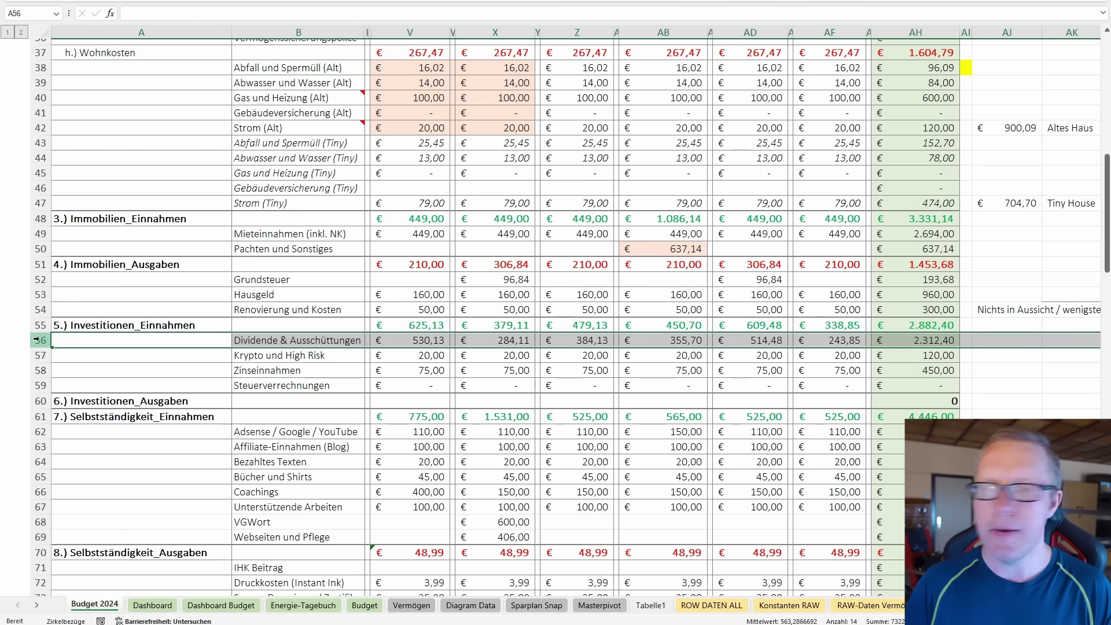
Step: Go through the Selbstständigkeit_Einnahmen rows one by one, highlighting each from Adsense / Google / YouTube to Coachings
scroll(171, 361, "down", 4)
scroll(171, 361, "down", 2)
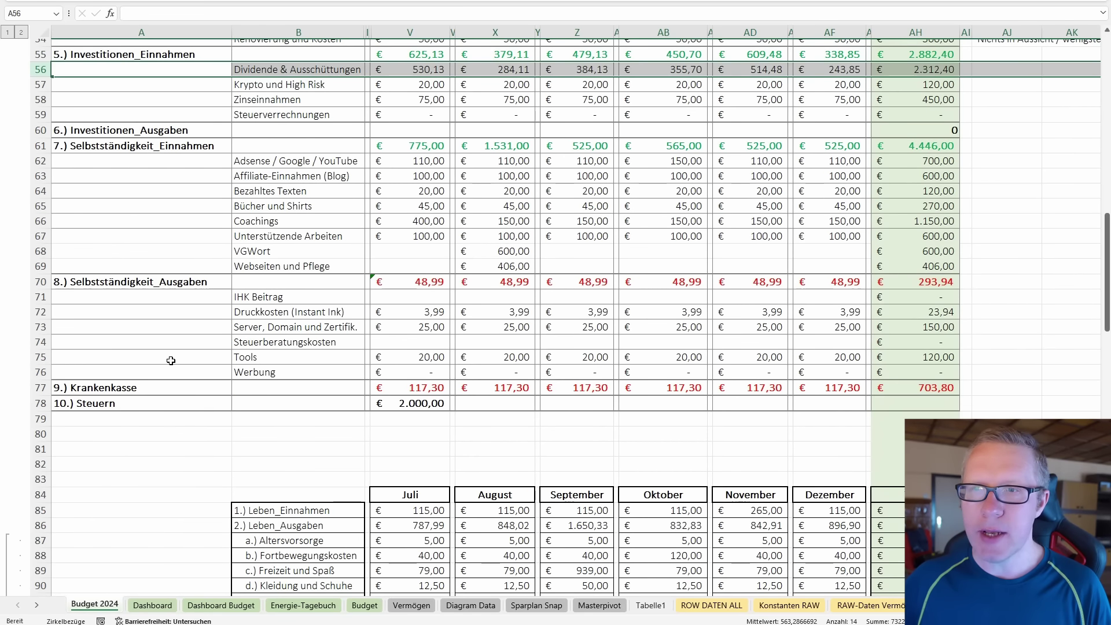
left_click(38, 161)
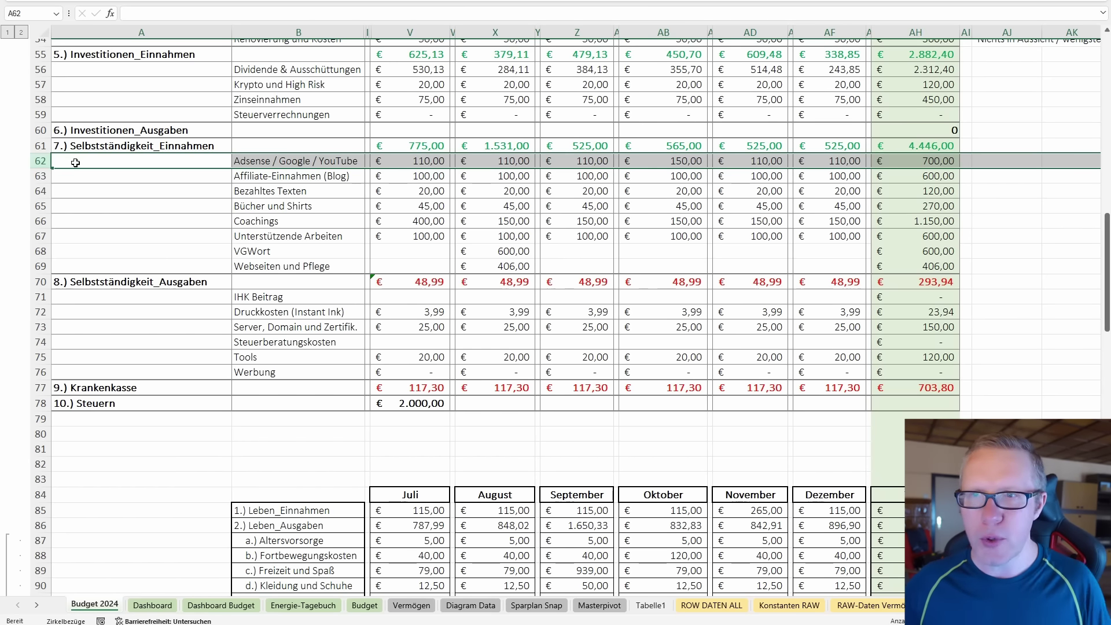
left_click(41, 177)
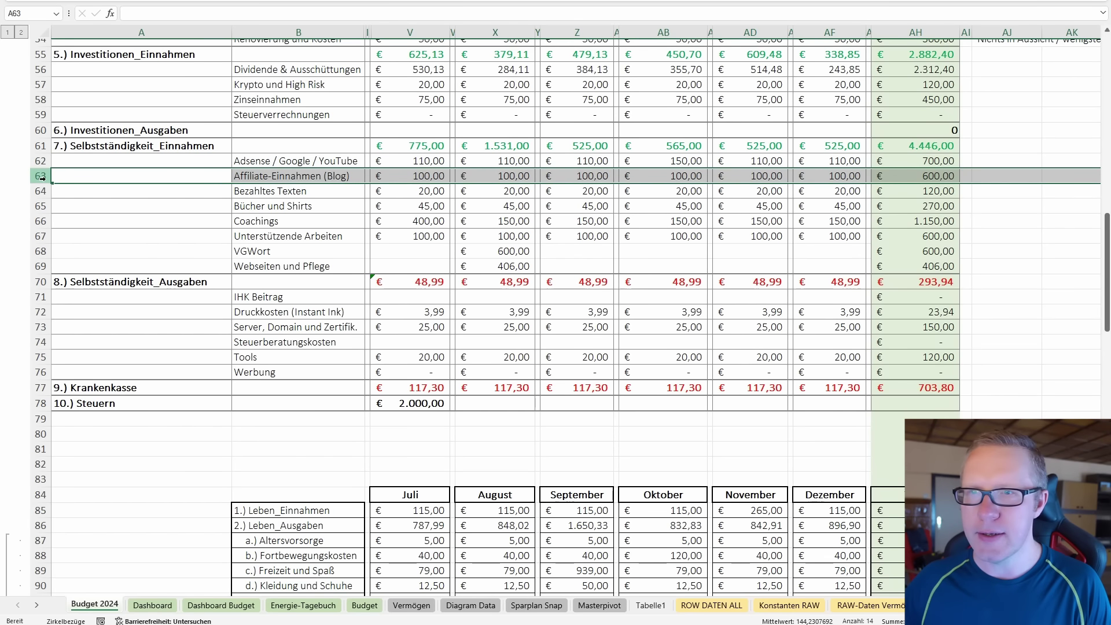
left_click(42, 191)
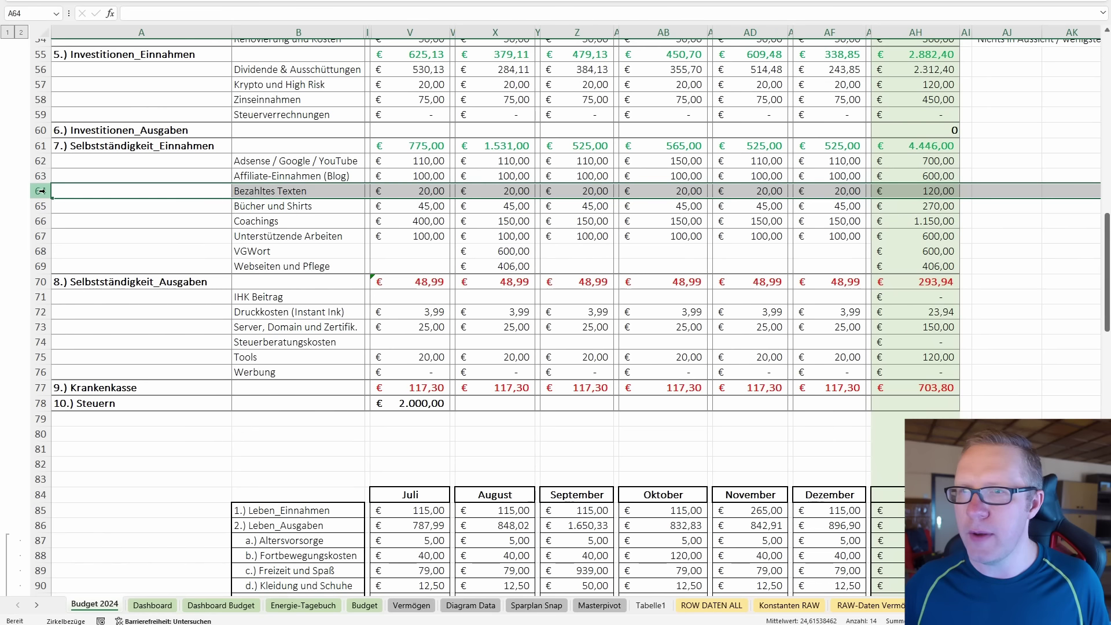
left_click(39, 205)
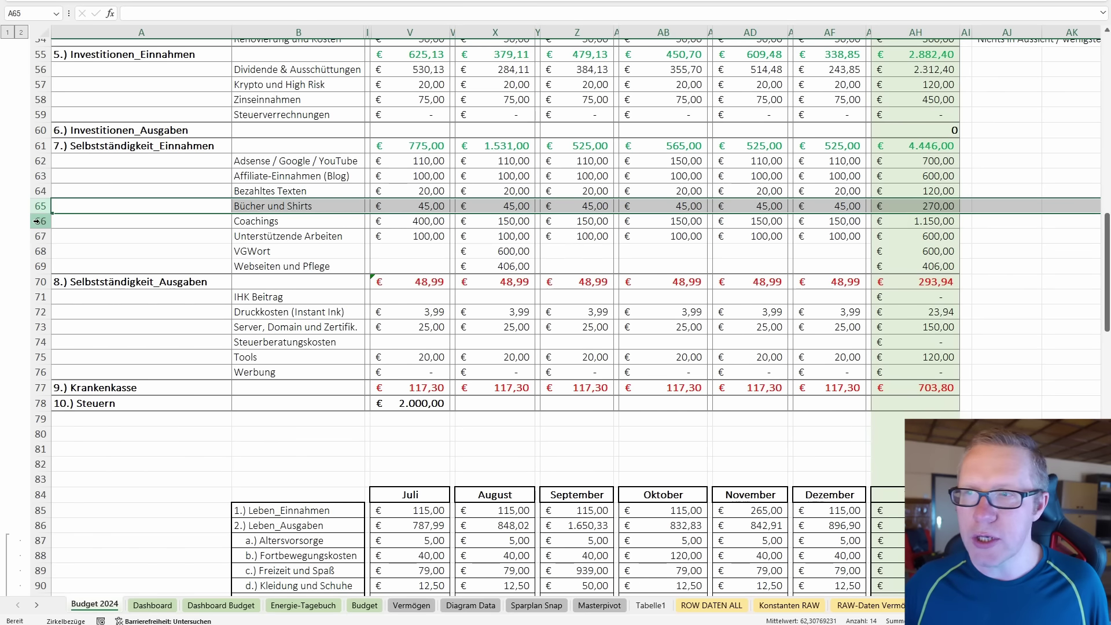
left_click(37, 221)
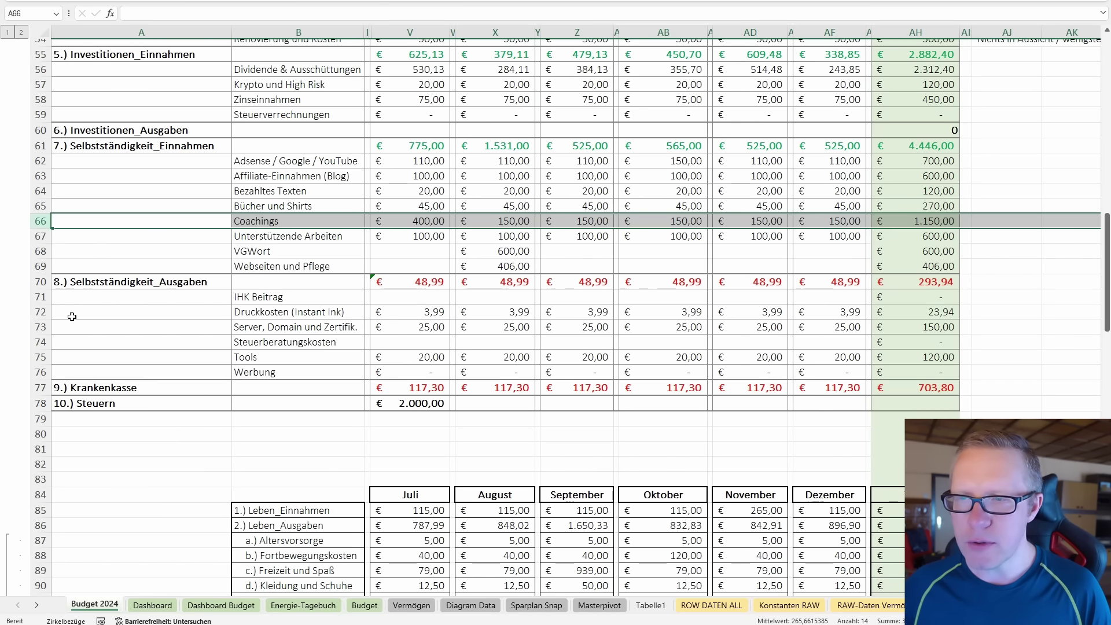
Step: Examine the monthly summary table below the budget, highlighting the Summiert row and inspecting its July cell
scroll(109, 330, "down", 8)
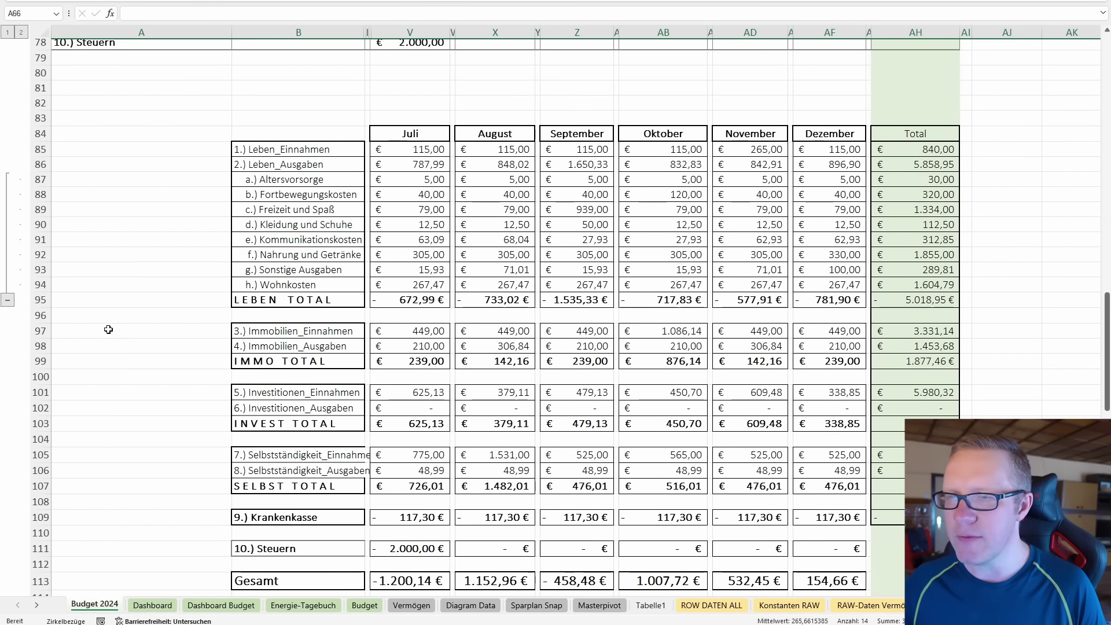
scroll(108, 330, "down", 2)
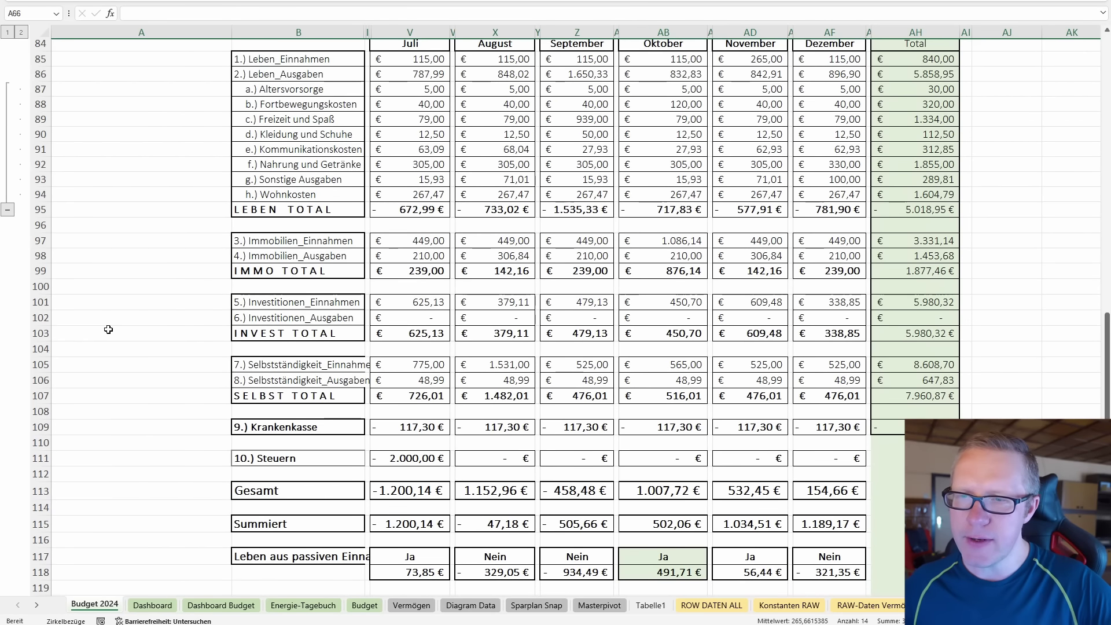
left_click(40, 541)
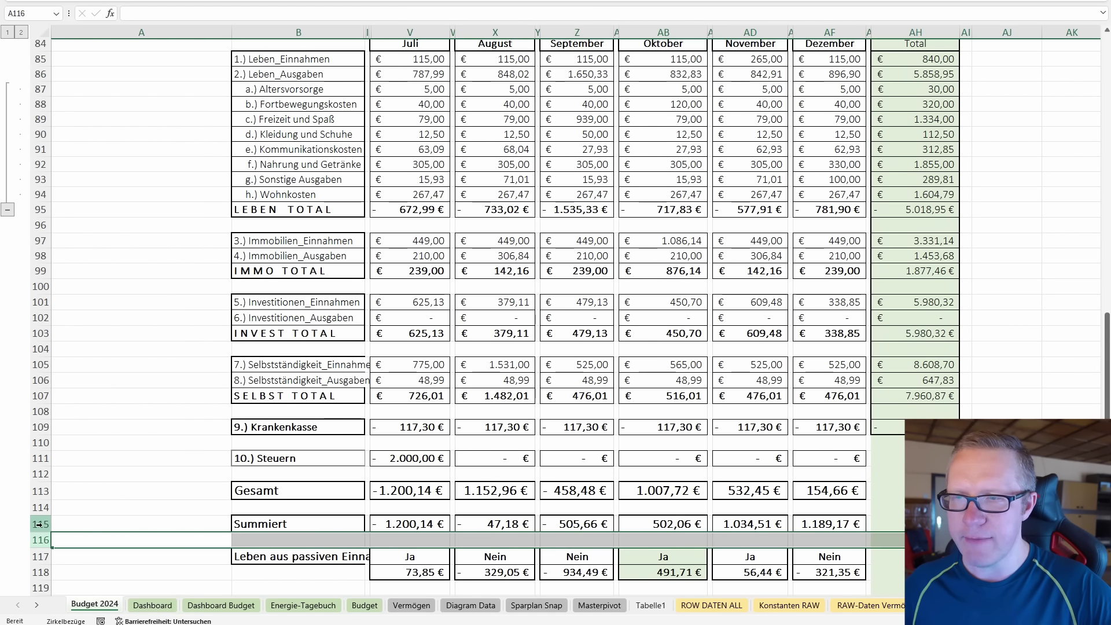
left_click(40, 525)
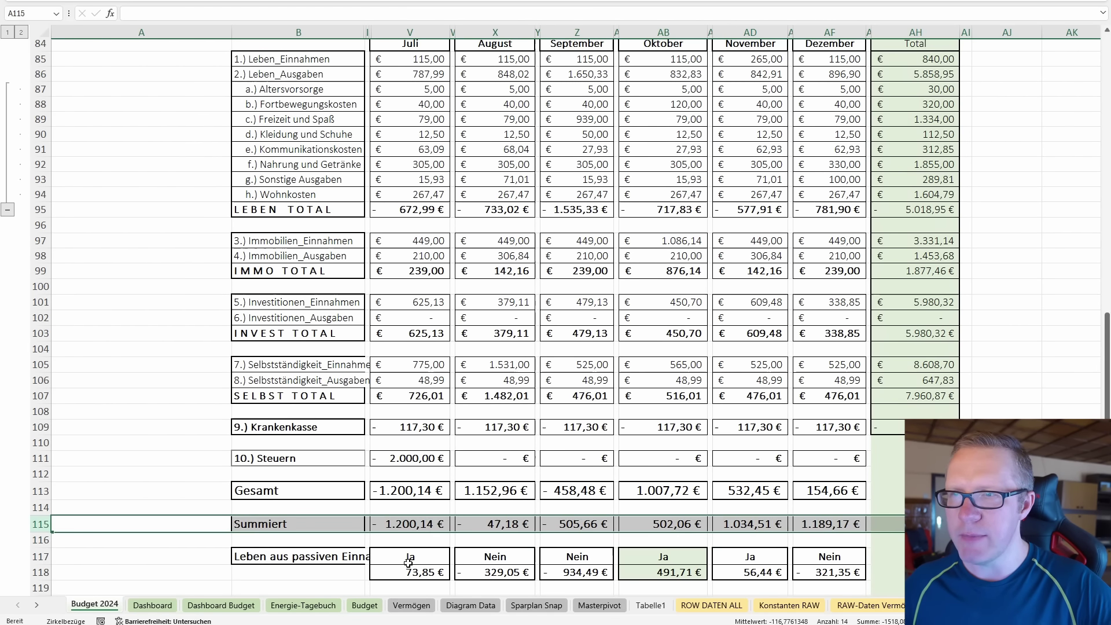
left_click(416, 528)
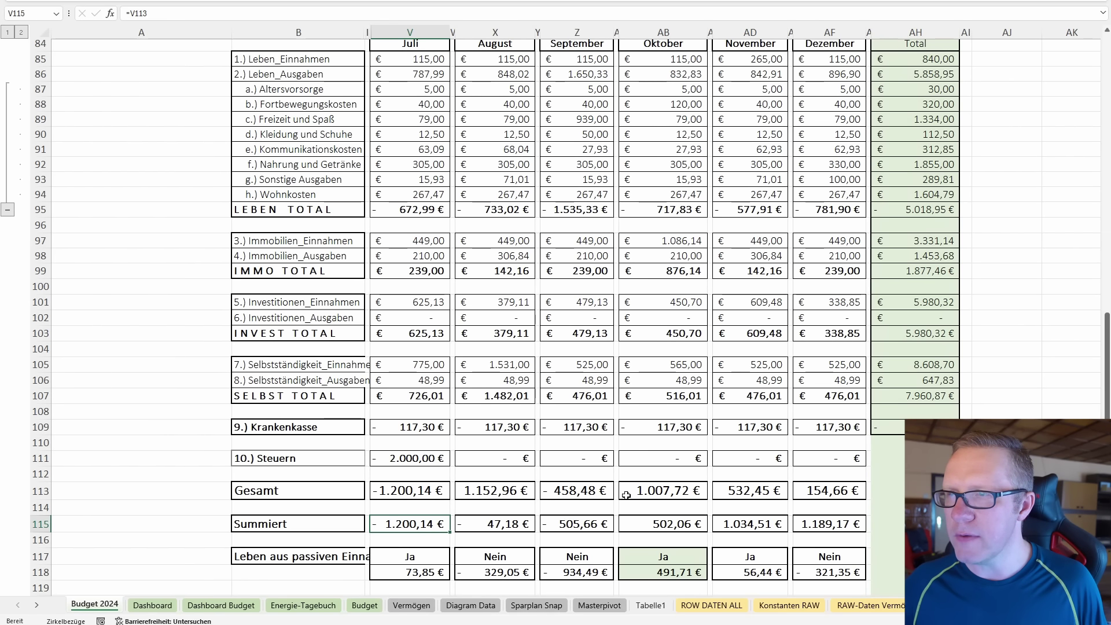
Step: Inspect October's Summiert cell, then highlight the whole October column to review its figures down to the passive income check
left_click(644, 524)
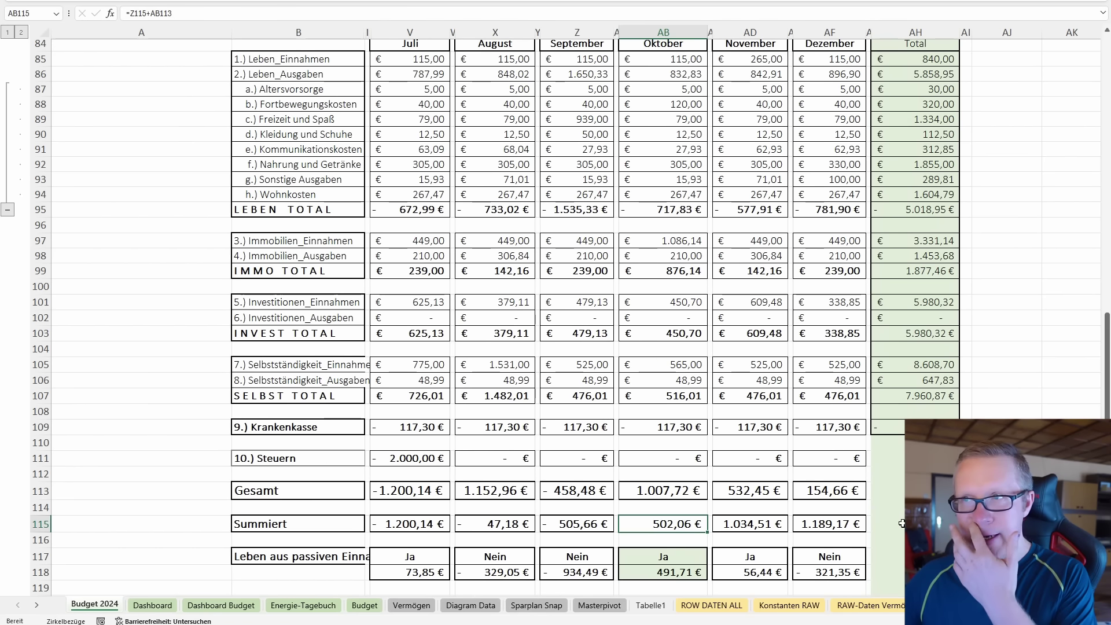
left_click(673, 33)
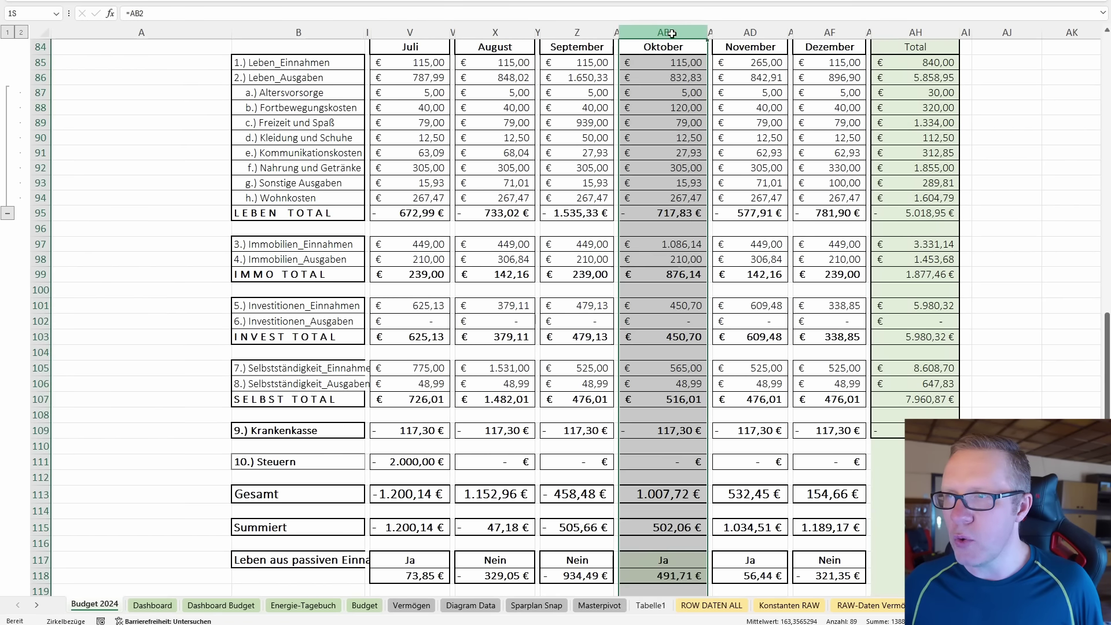
scroll(701, 276, "down", 2)
scroll(700, 276, "down", 1)
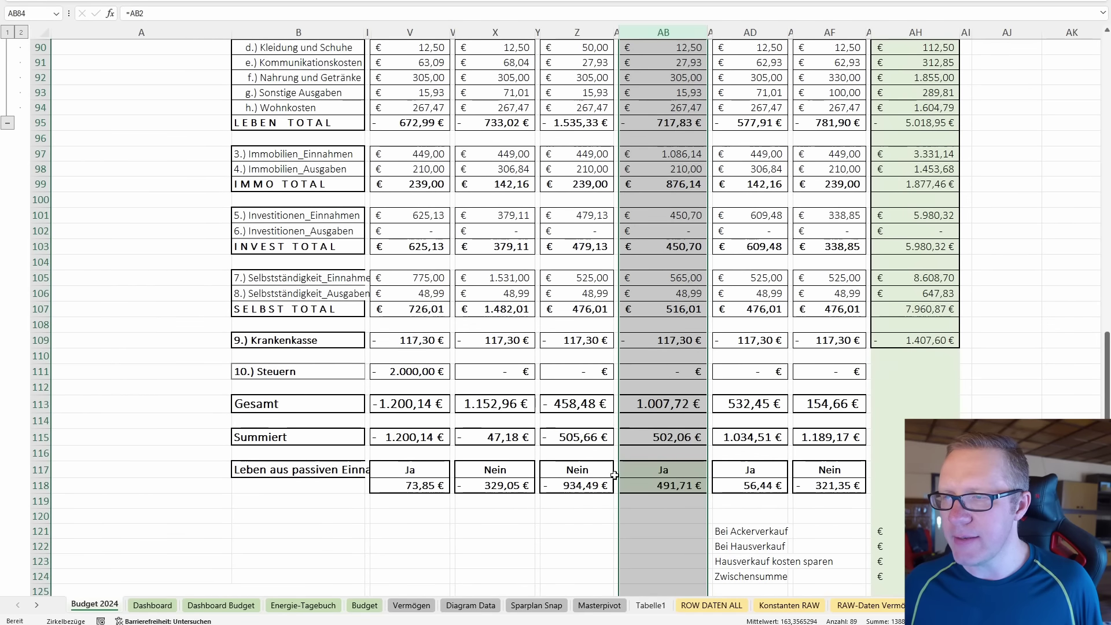
left_click(577, 515)
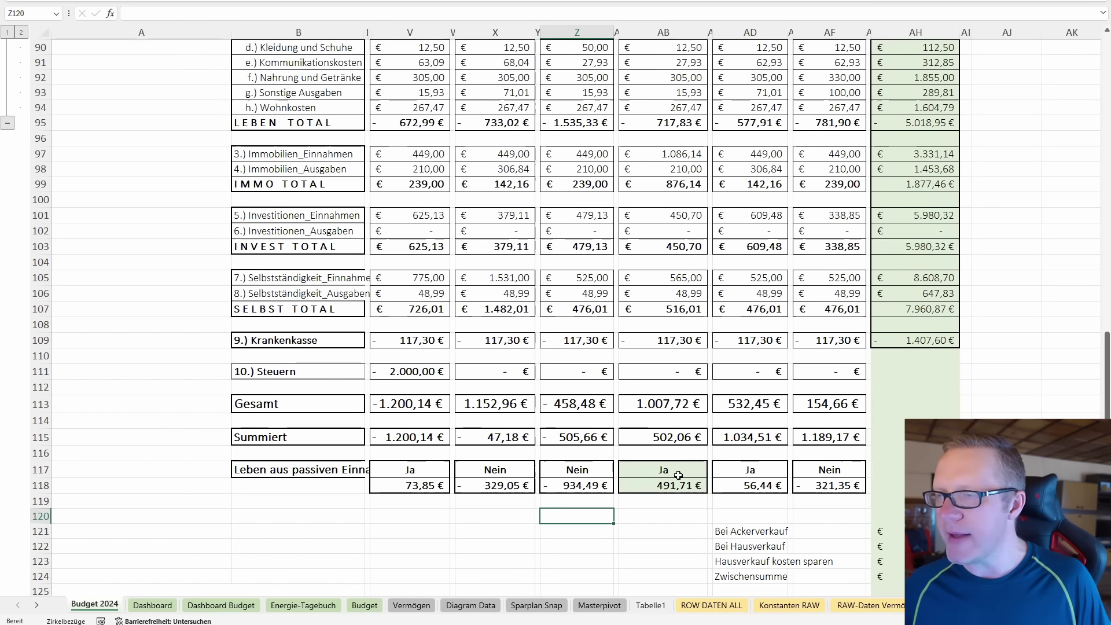
Step: Inspect the Total-column formulas for the Bei Ackerverkauf and Bei Hausverkauf scenarios below the monthly summary
scroll(678, 476, "down", 3)
left_click(736, 398)
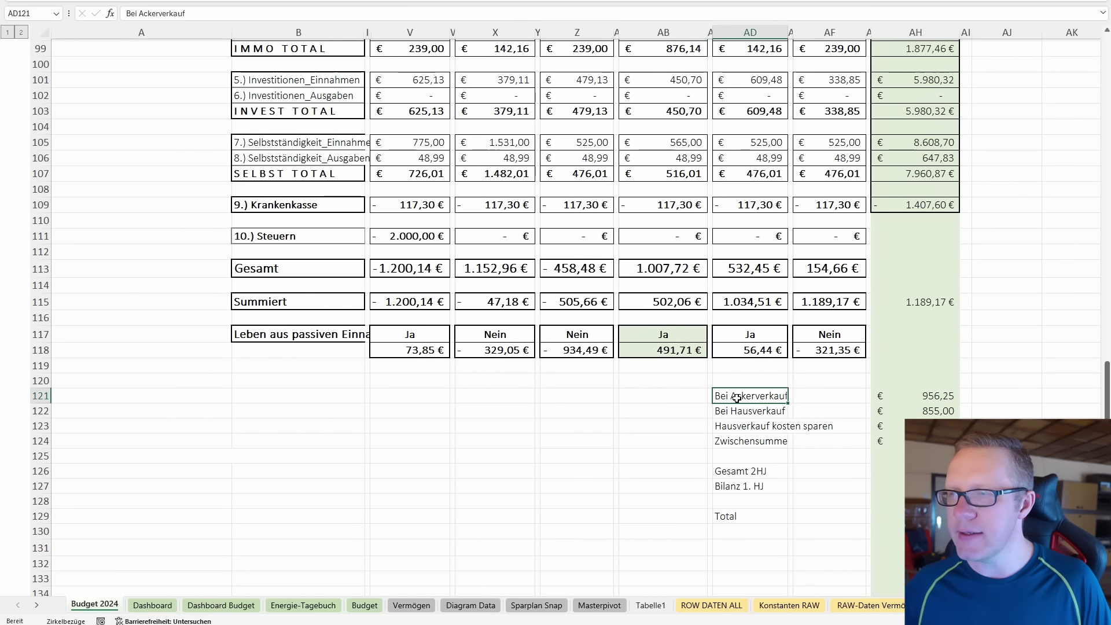
key("Right")
key("Right")
key("Right")
key("Right")
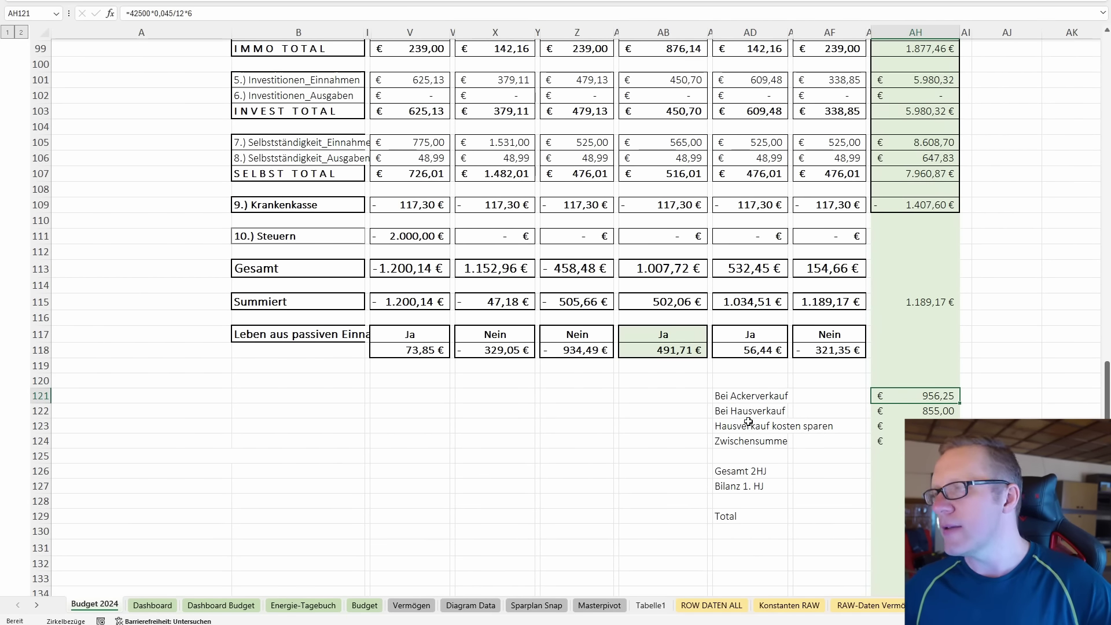
left_click(935, 412)
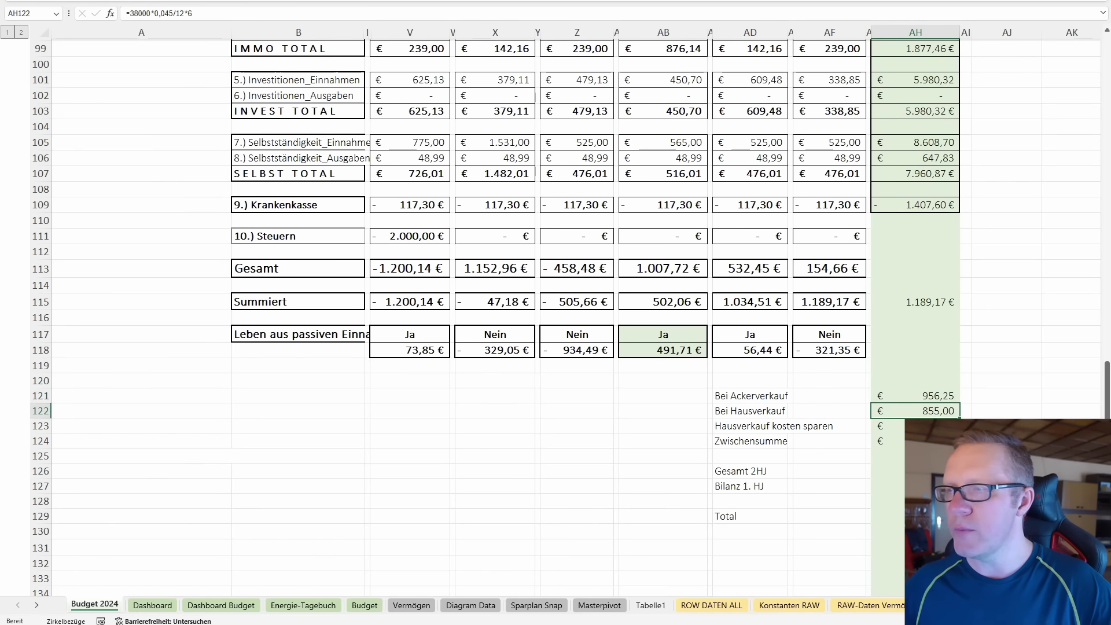
Step: Check the Hausverkauf kosten sparen, Zwischensumme and Gesamt 2HJ entries, highlighting the three sale-related amounts that feed the subtotal
left_click(732, 428)
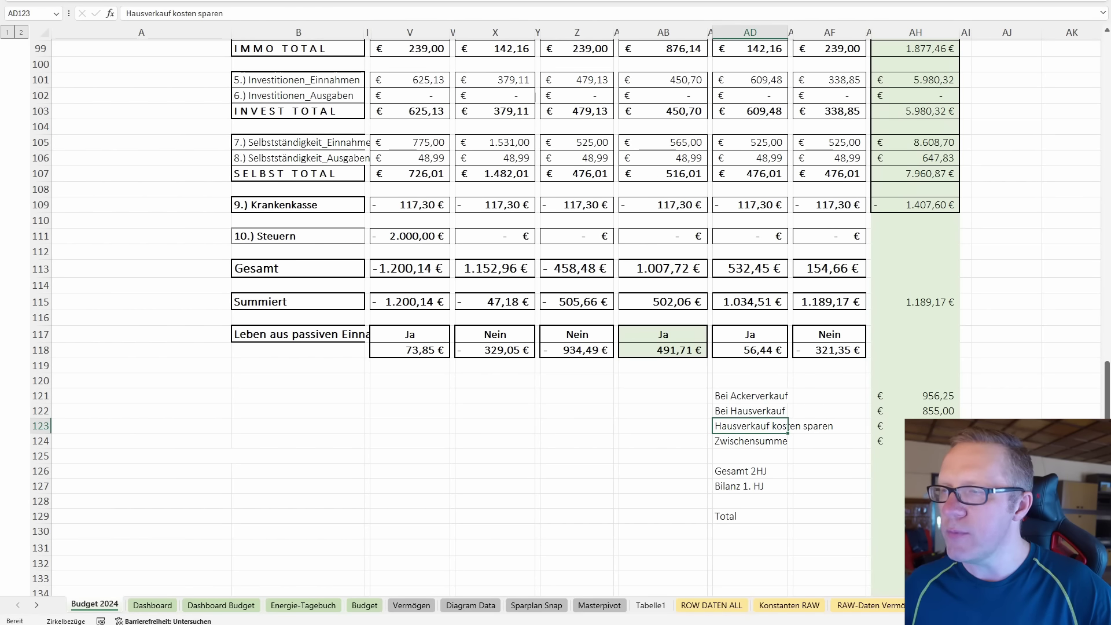
left_click(899, 431)
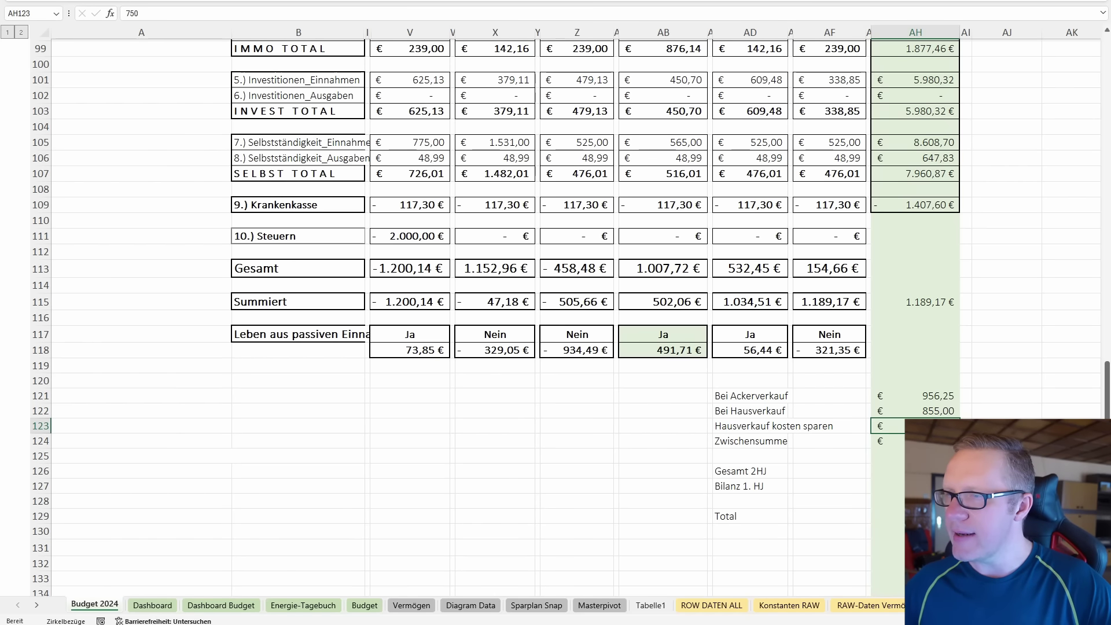
key("Down")
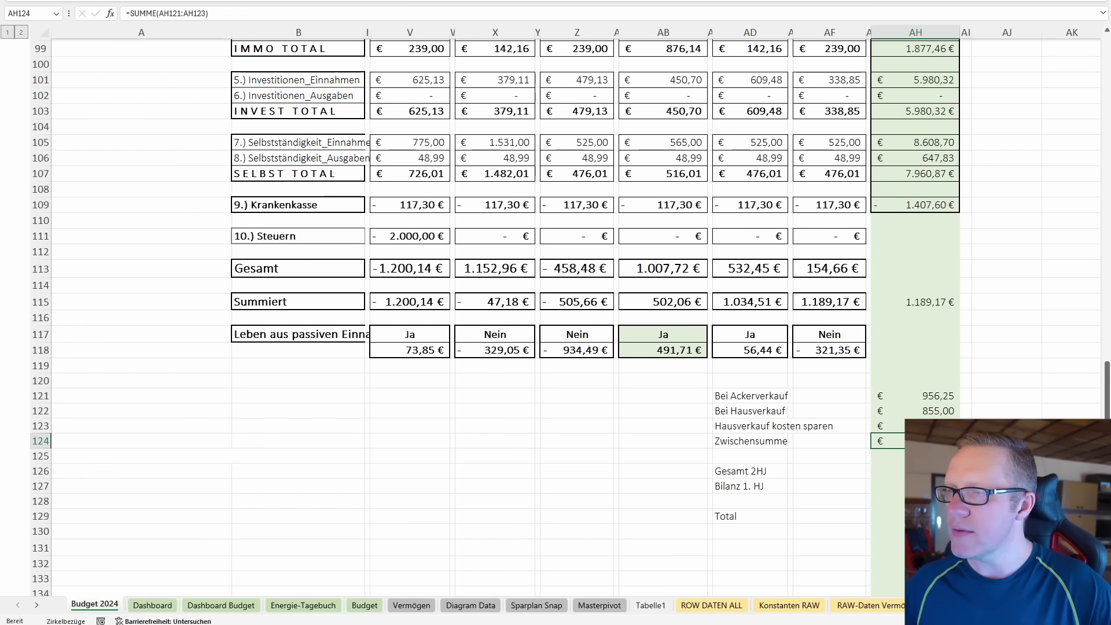
left_click_drag(926, 396, 938, 426)
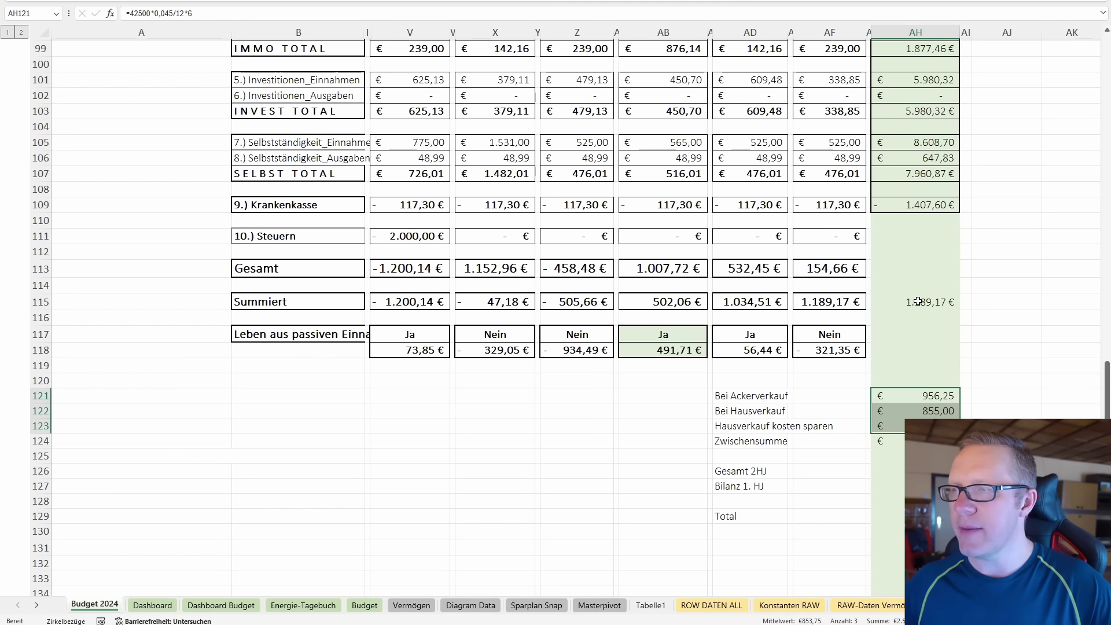
left_click(921, 302)
left_click(889, 441)
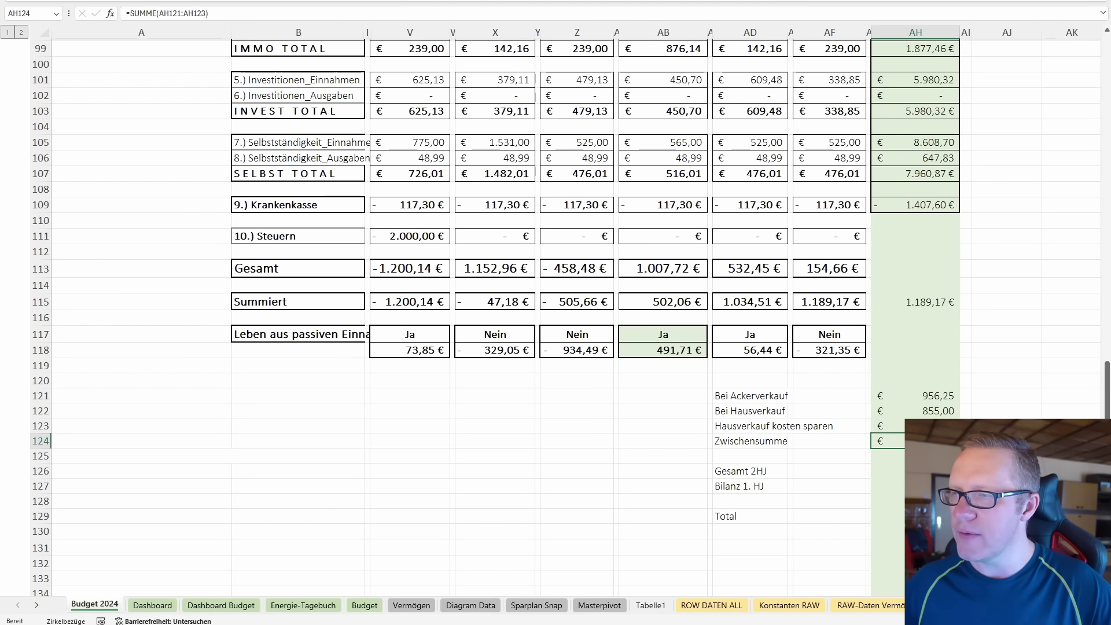
left_click(889, 471)
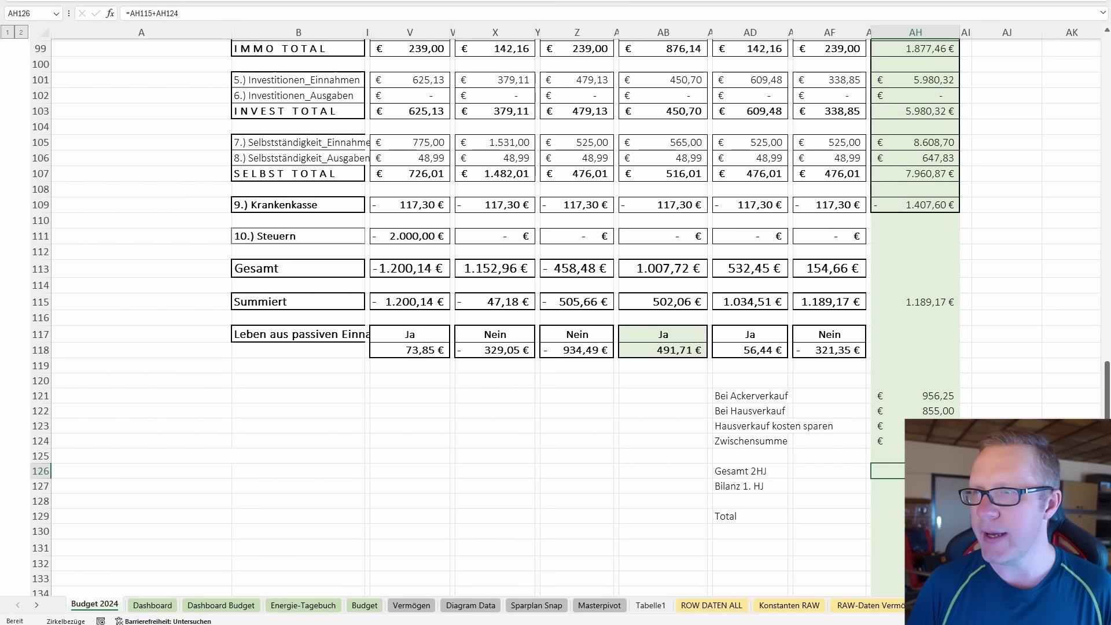
Step: Look back over the detailed budget rows, then inspect and highlight the Summiert row's half-year result in the Total column
scroll(827, 523, "up", 5)
scroll(826, 522, "up", 19)
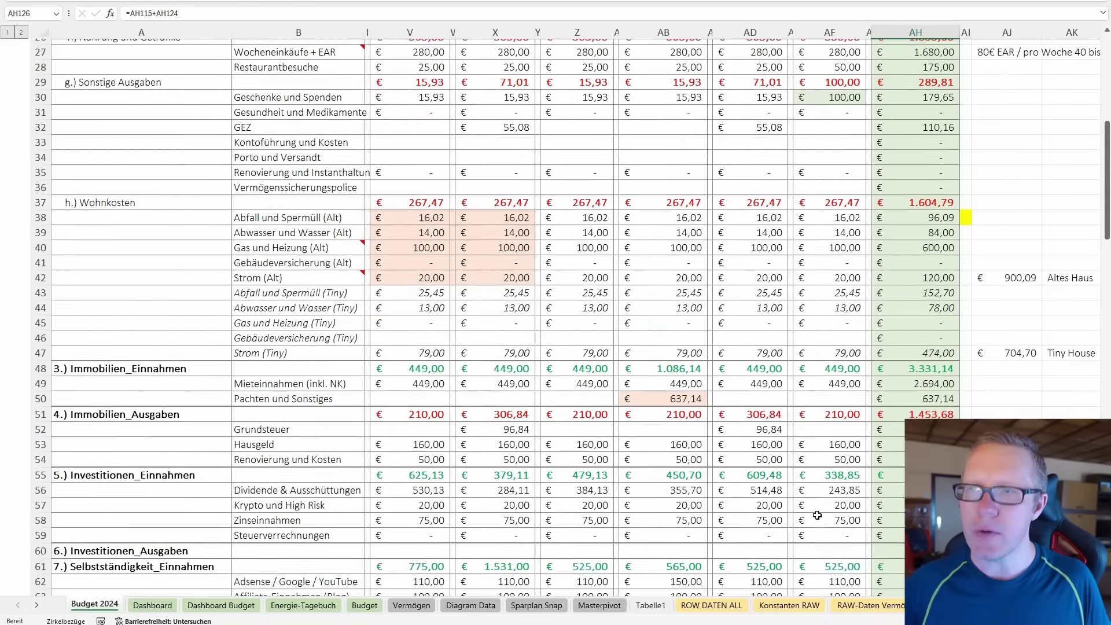
scroll(817, 516, "down", 20)
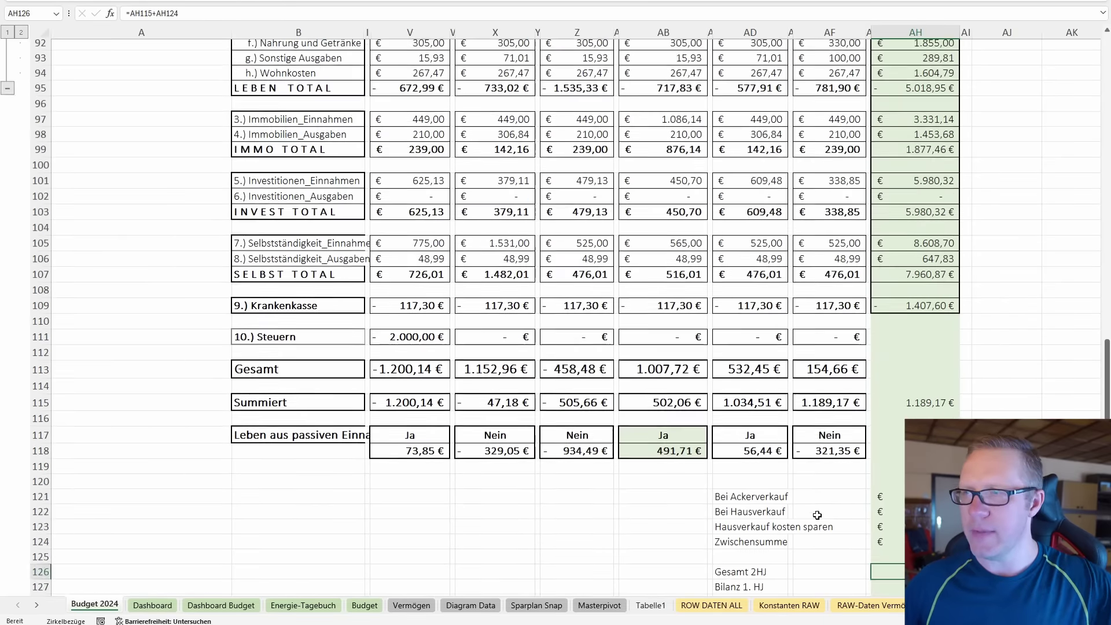
scroll(817, 515, "down", 5)
scroll(817, 515, "up", 2)
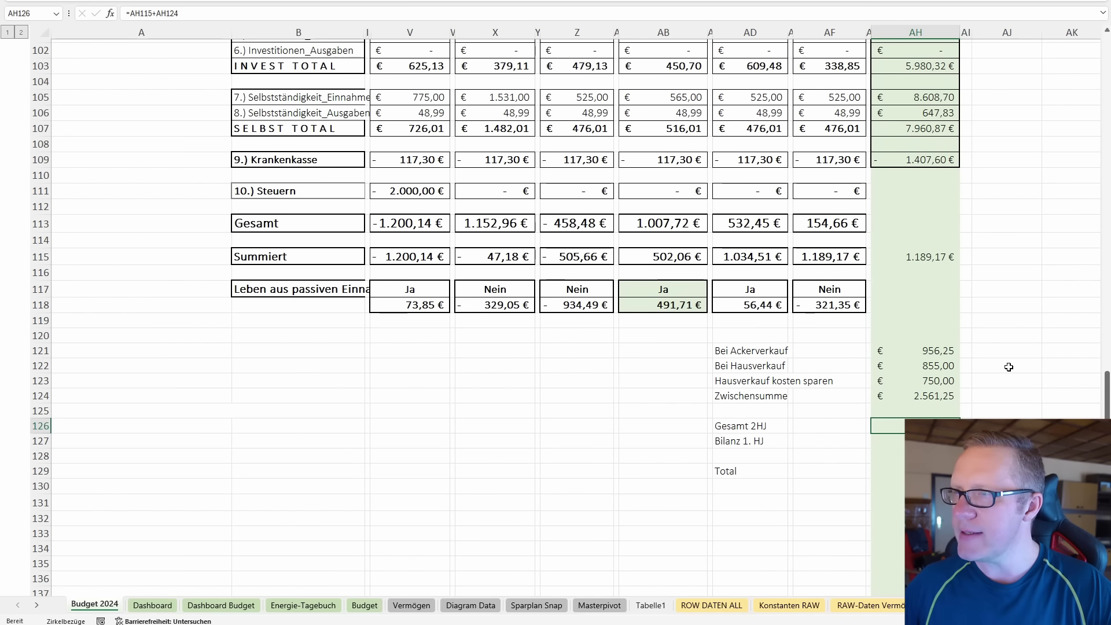
left_click(920, 256)
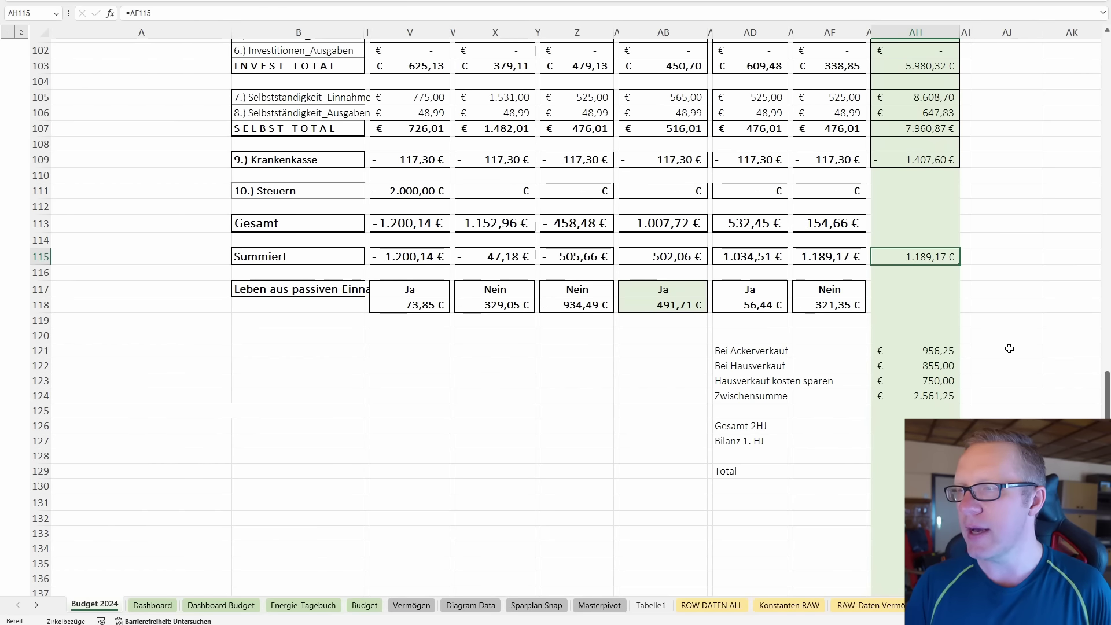
left_click(911, 246)
left_click_drag(911, 246, 909, 270)
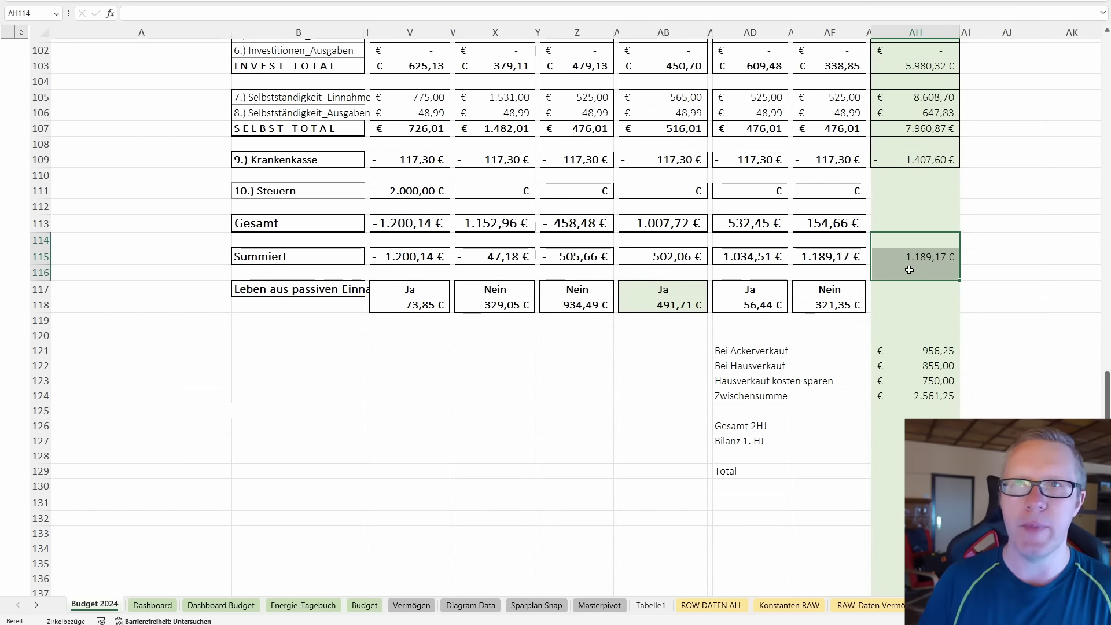